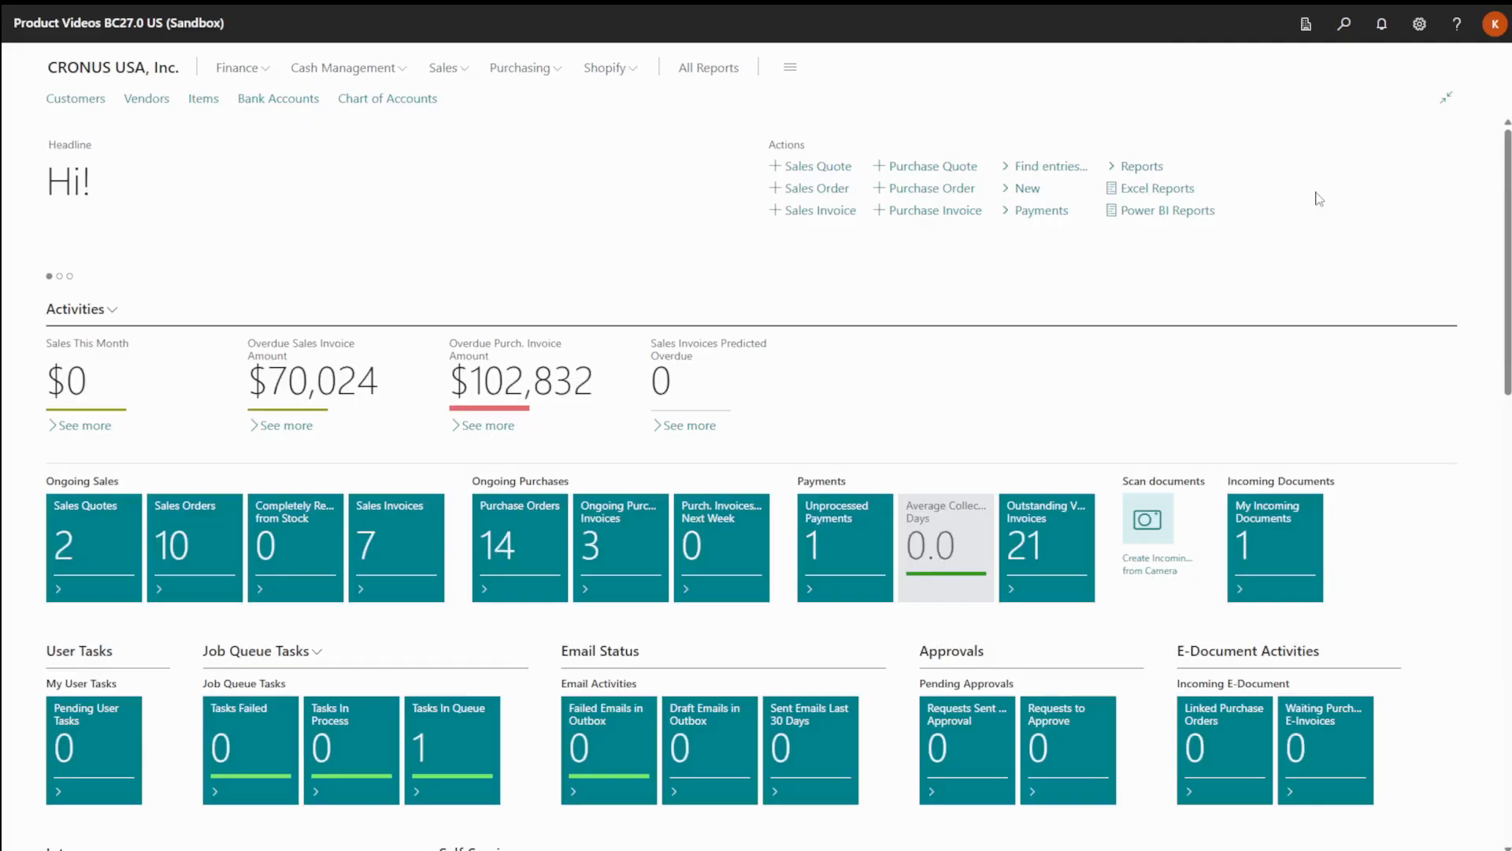
Open the Items list, search it for "cut-" and open the Cut-Resistant Safety Gloves item card.
left_click(1346, 25)
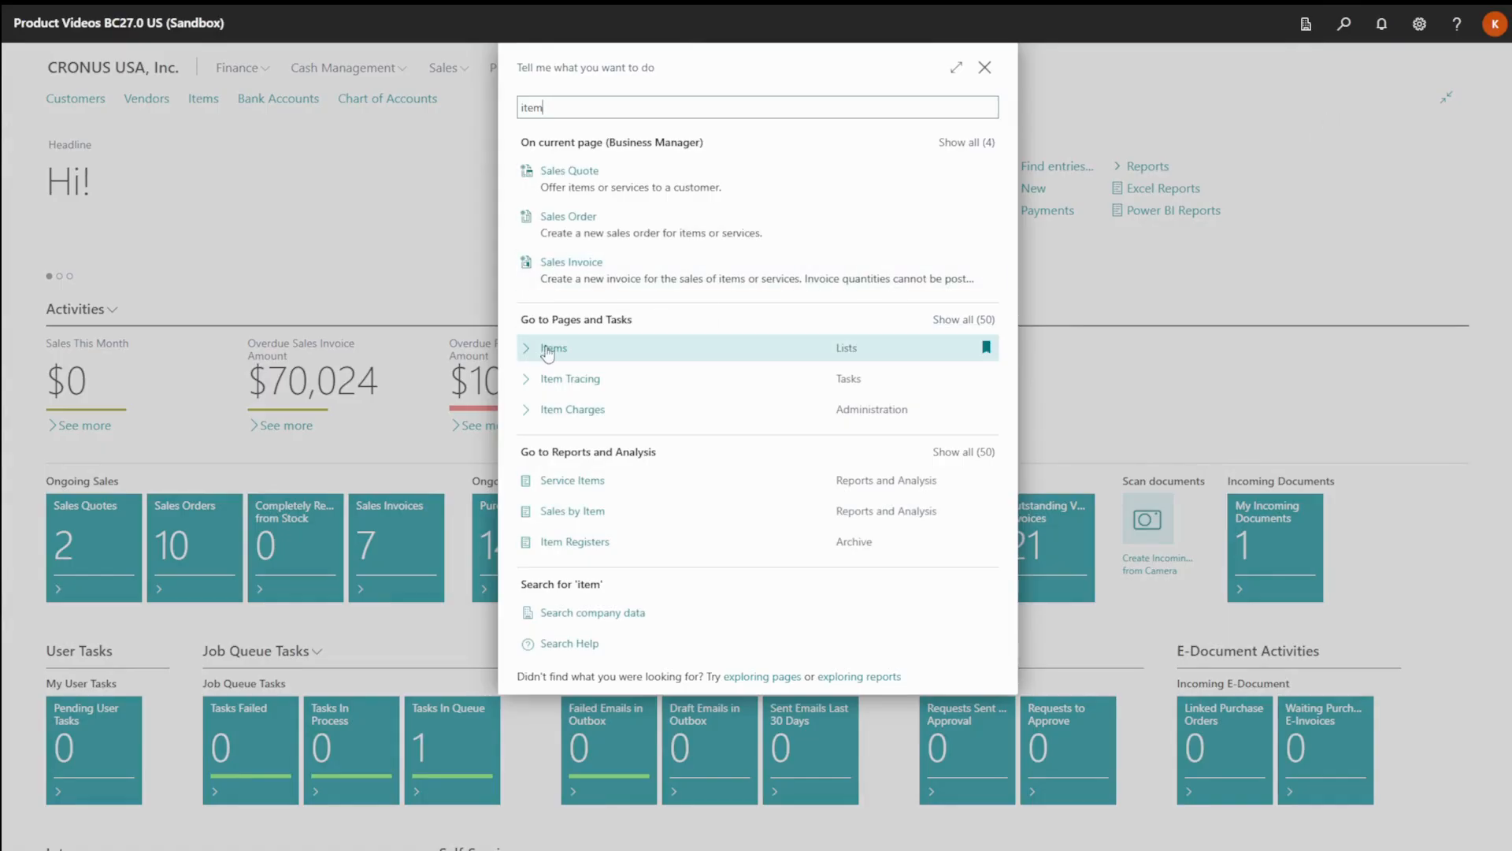
left_click(546, 350)
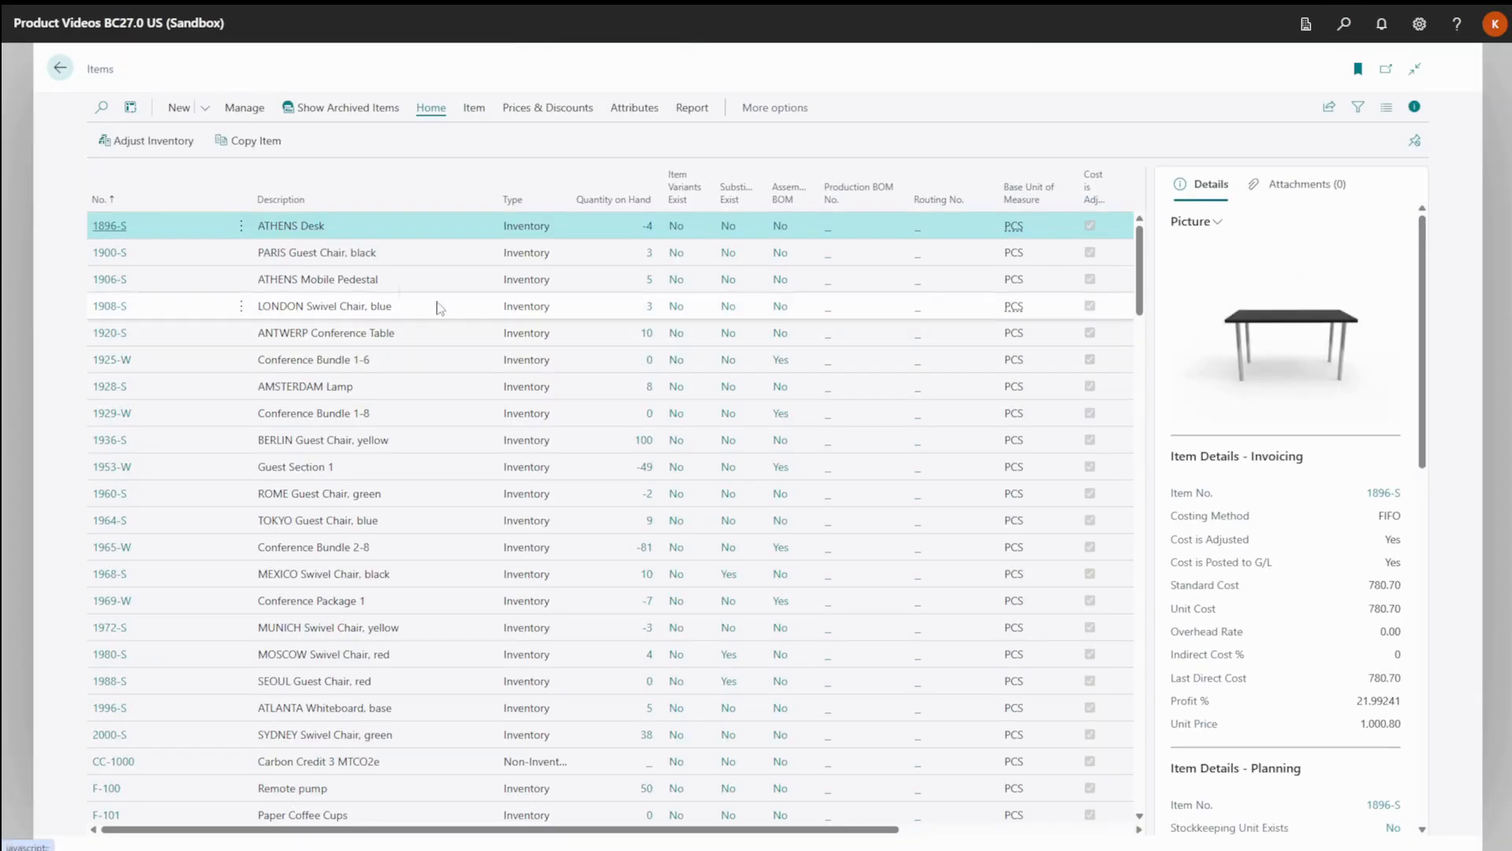
left_click(101, 108)
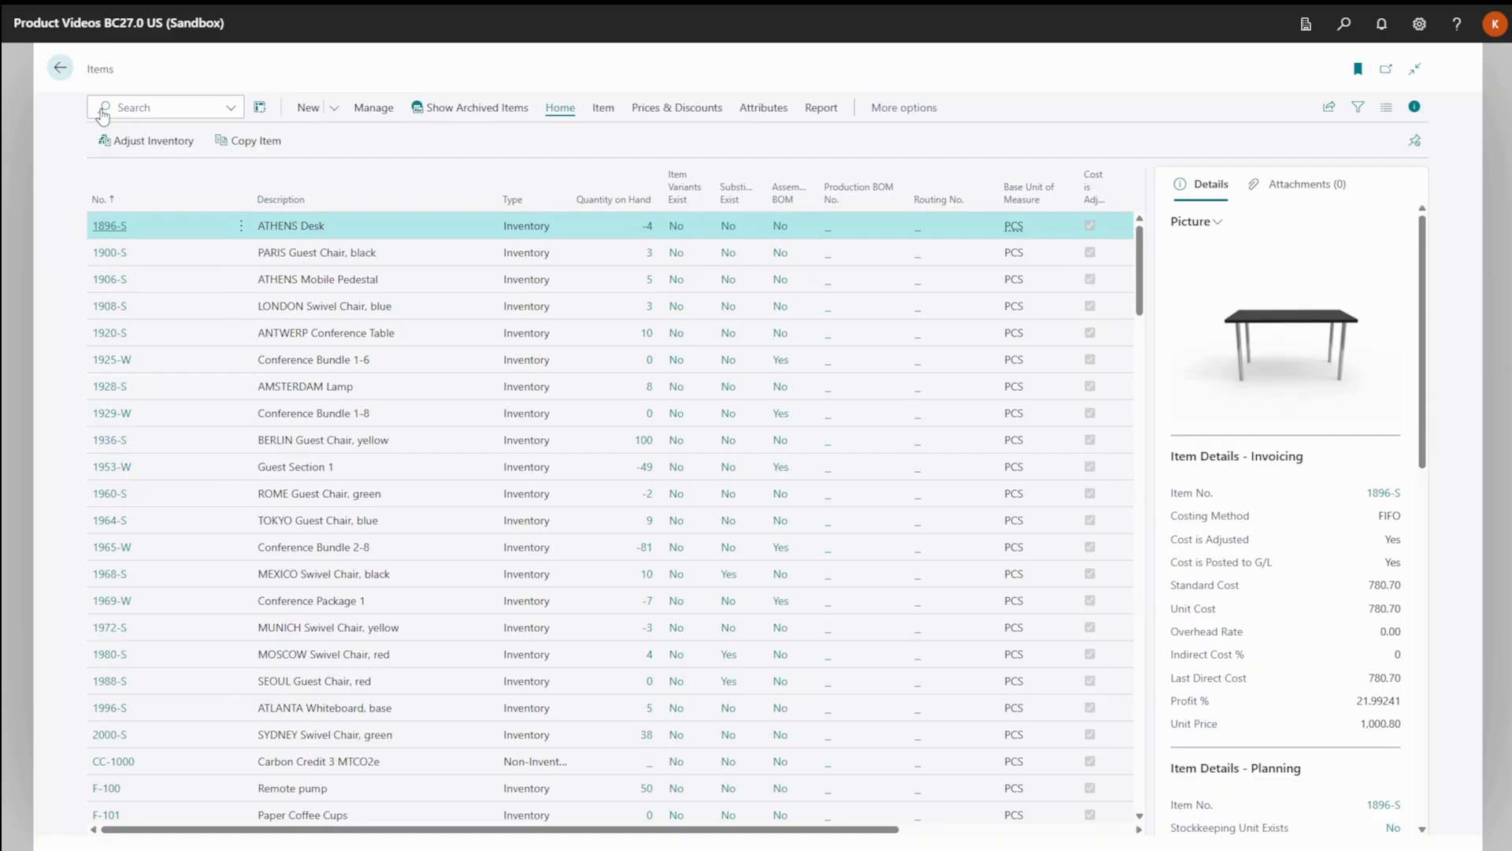
type("cut-")
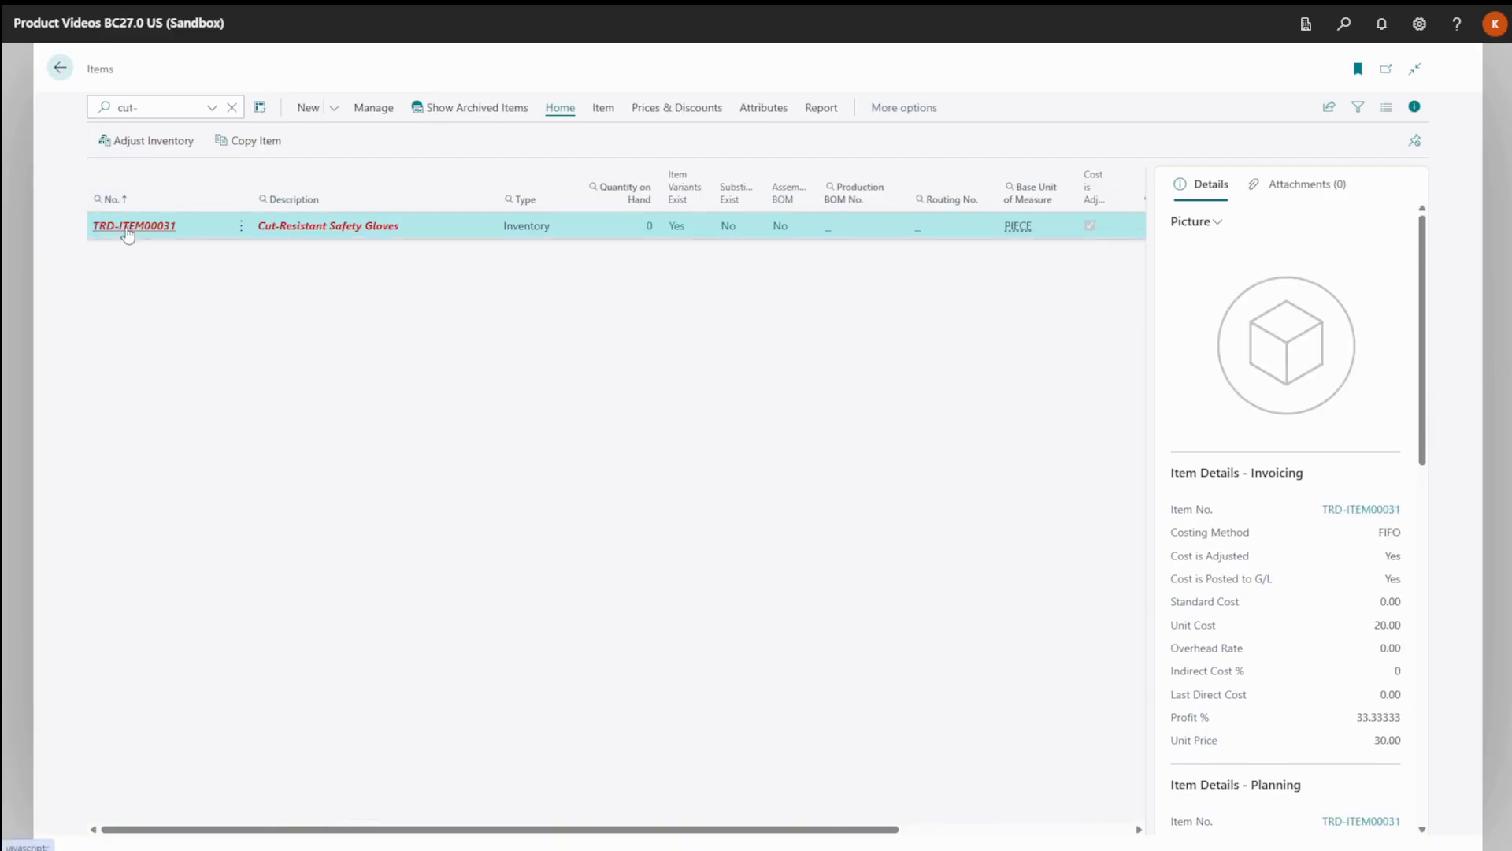
left_click(128, 228)
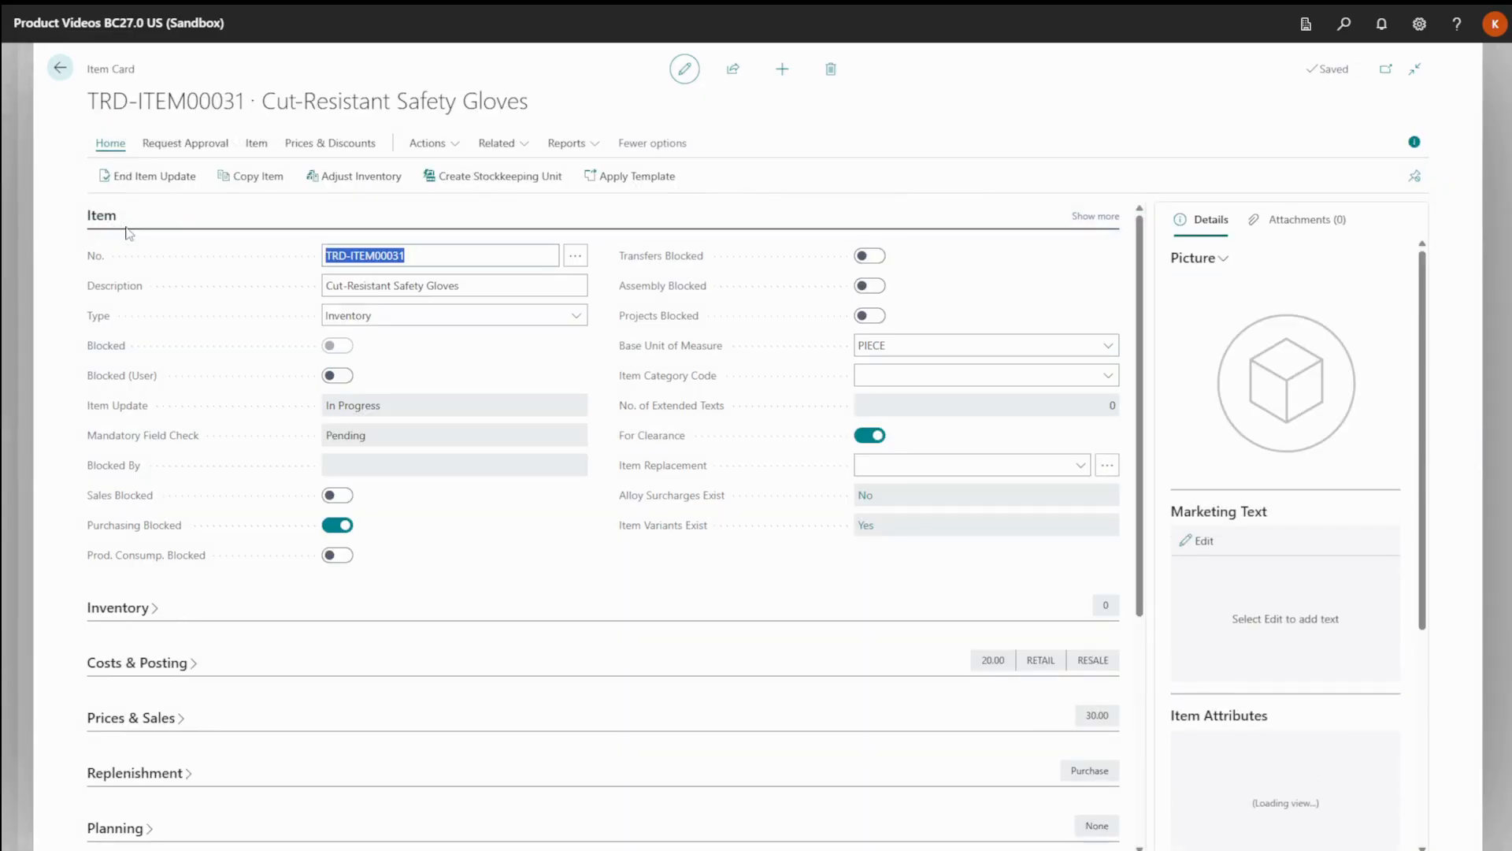
Review the details of the EOL lifecycle code assigned to the safety gloves, and return to the Items list.
scroll(206, 374, "down", 5)
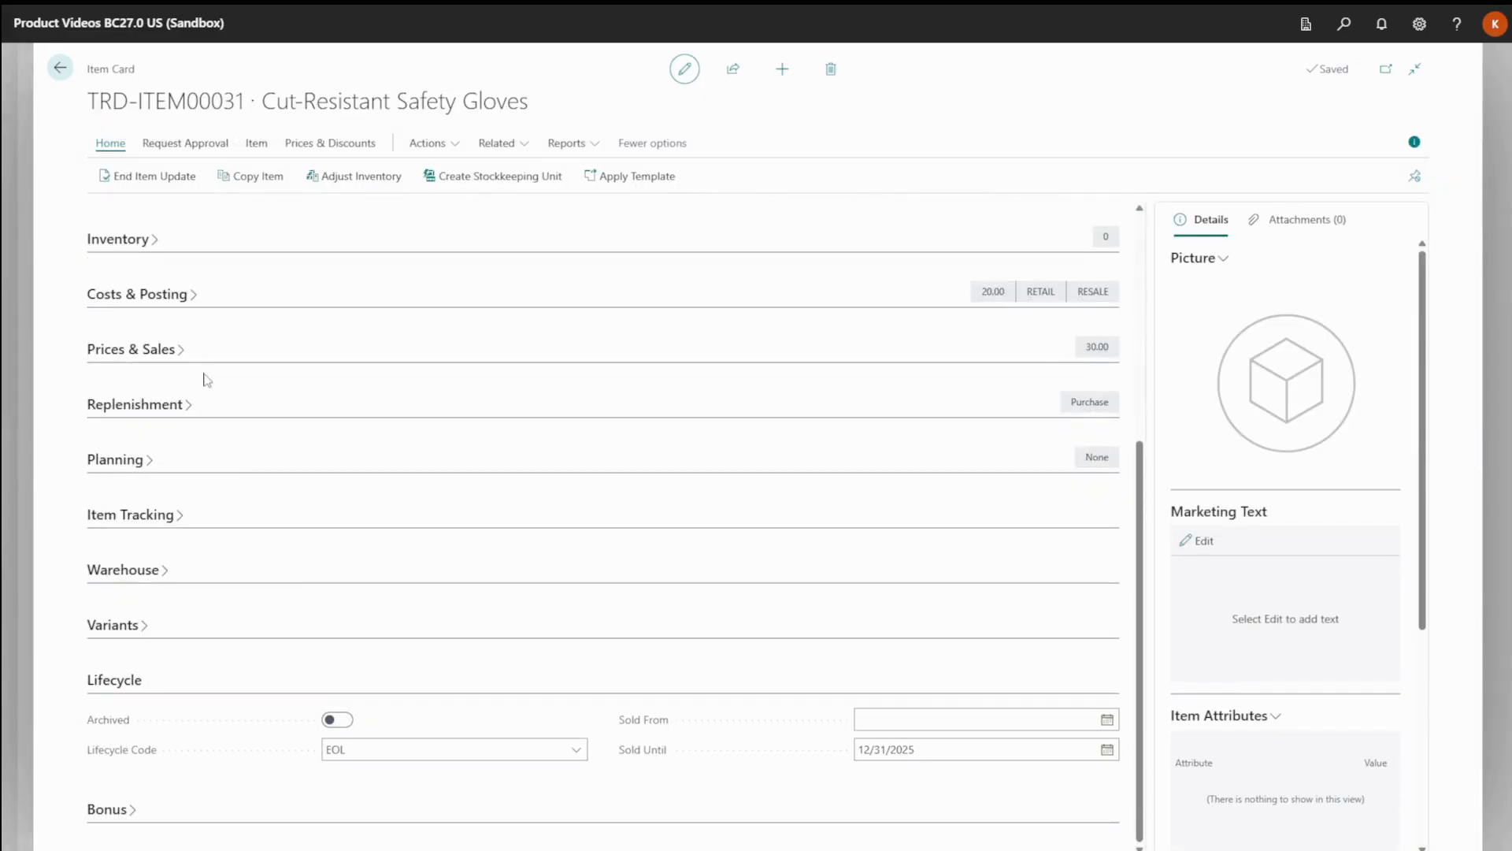
left_click(578, 751)
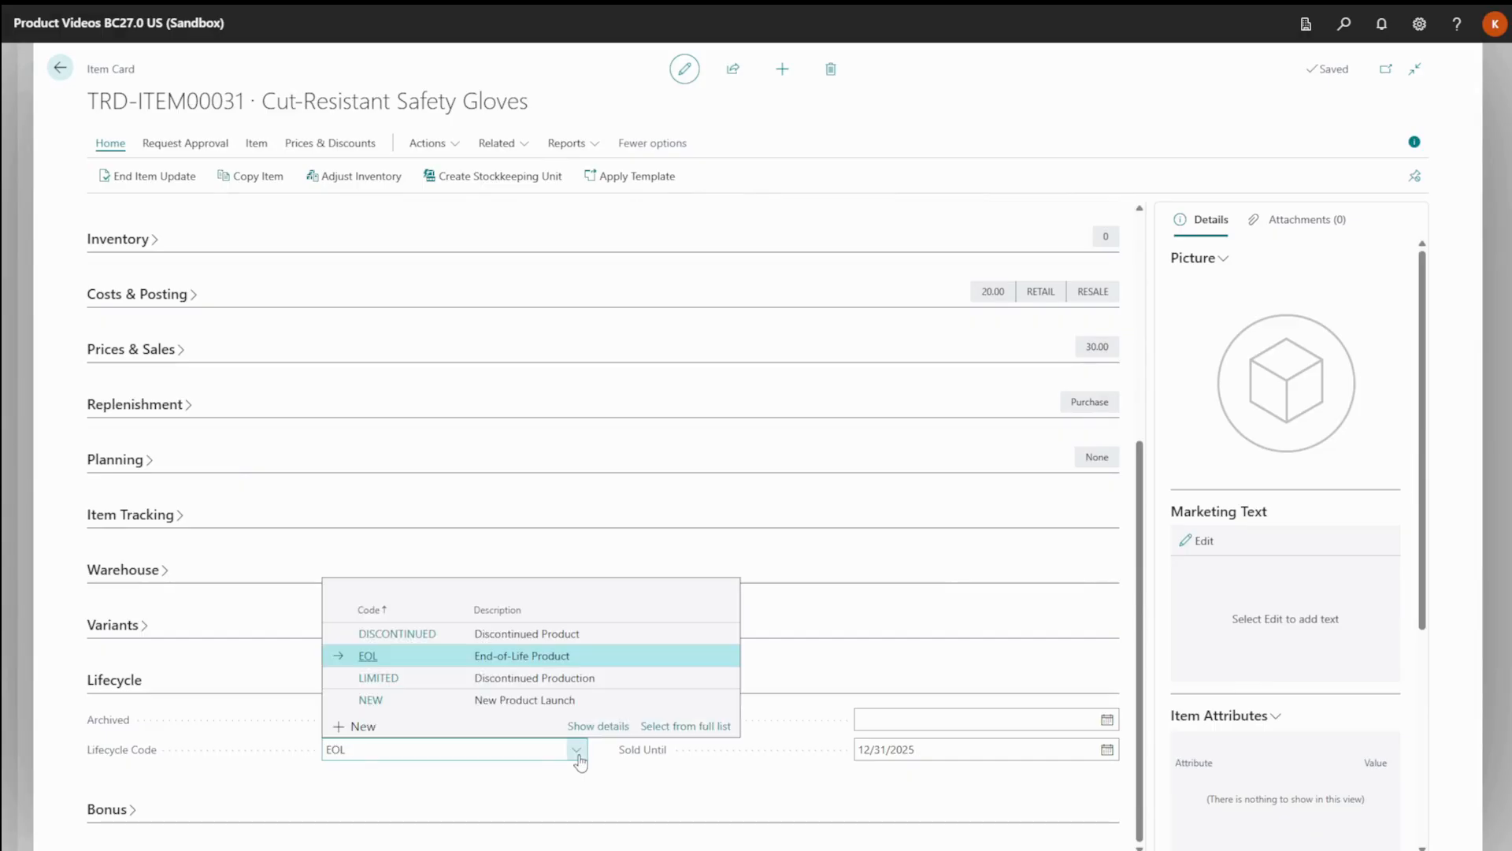
left_click(622, 727)
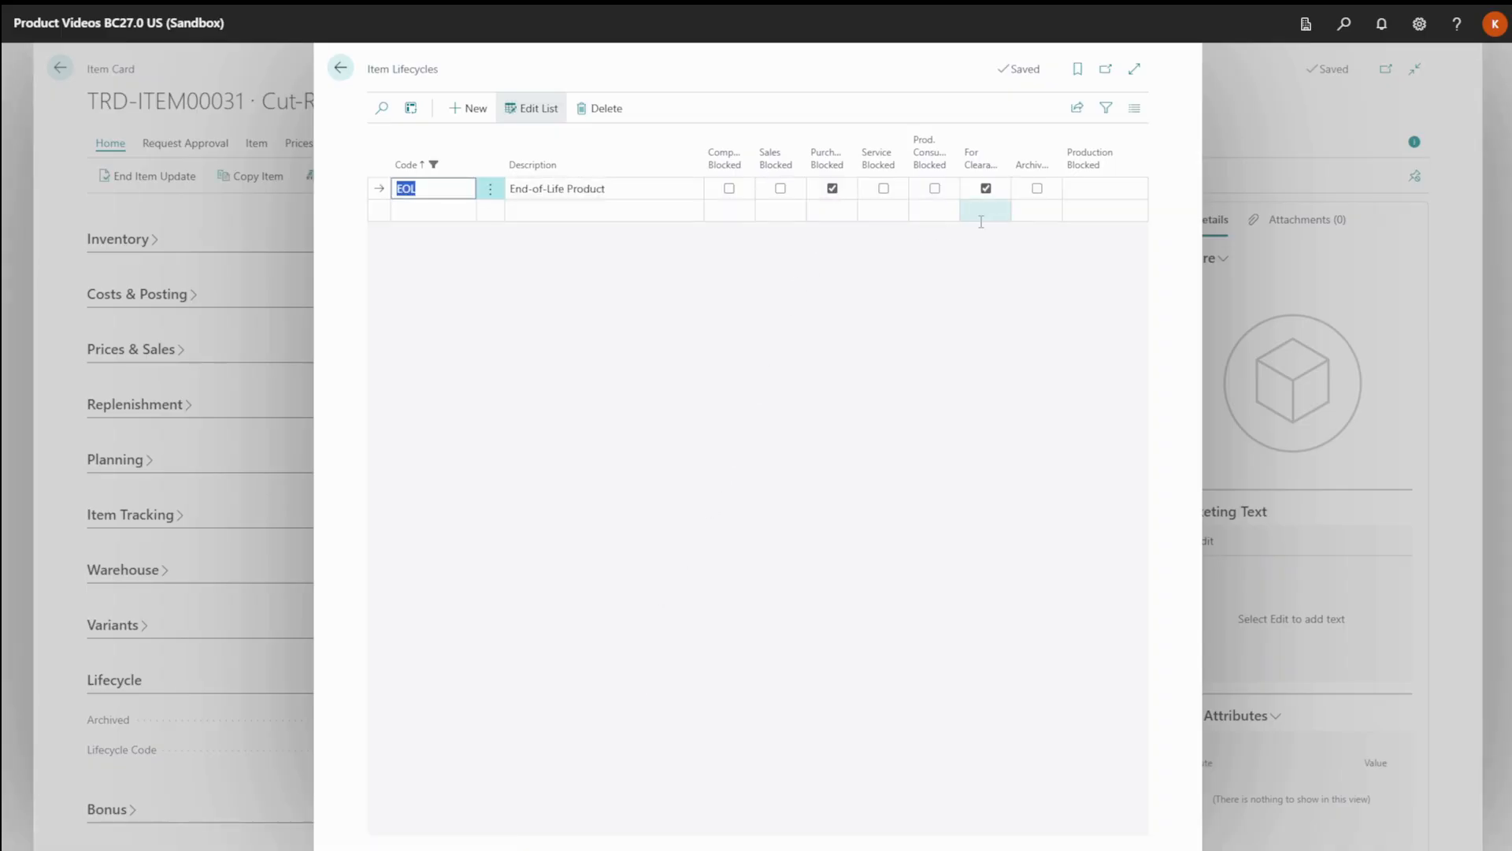
left_click(341, 71)
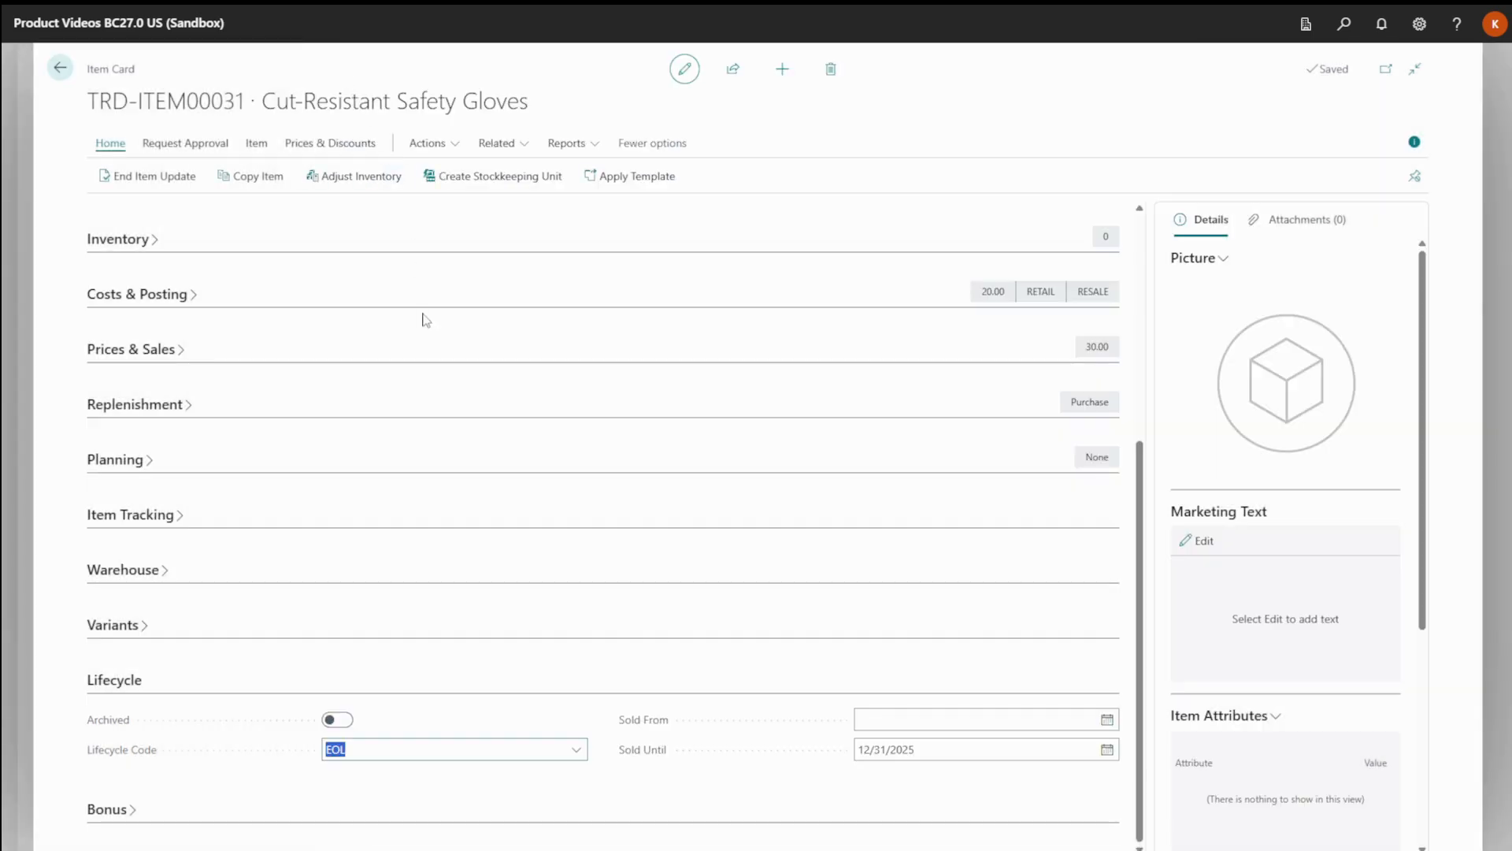
scroll(422, 321, "up", 5)
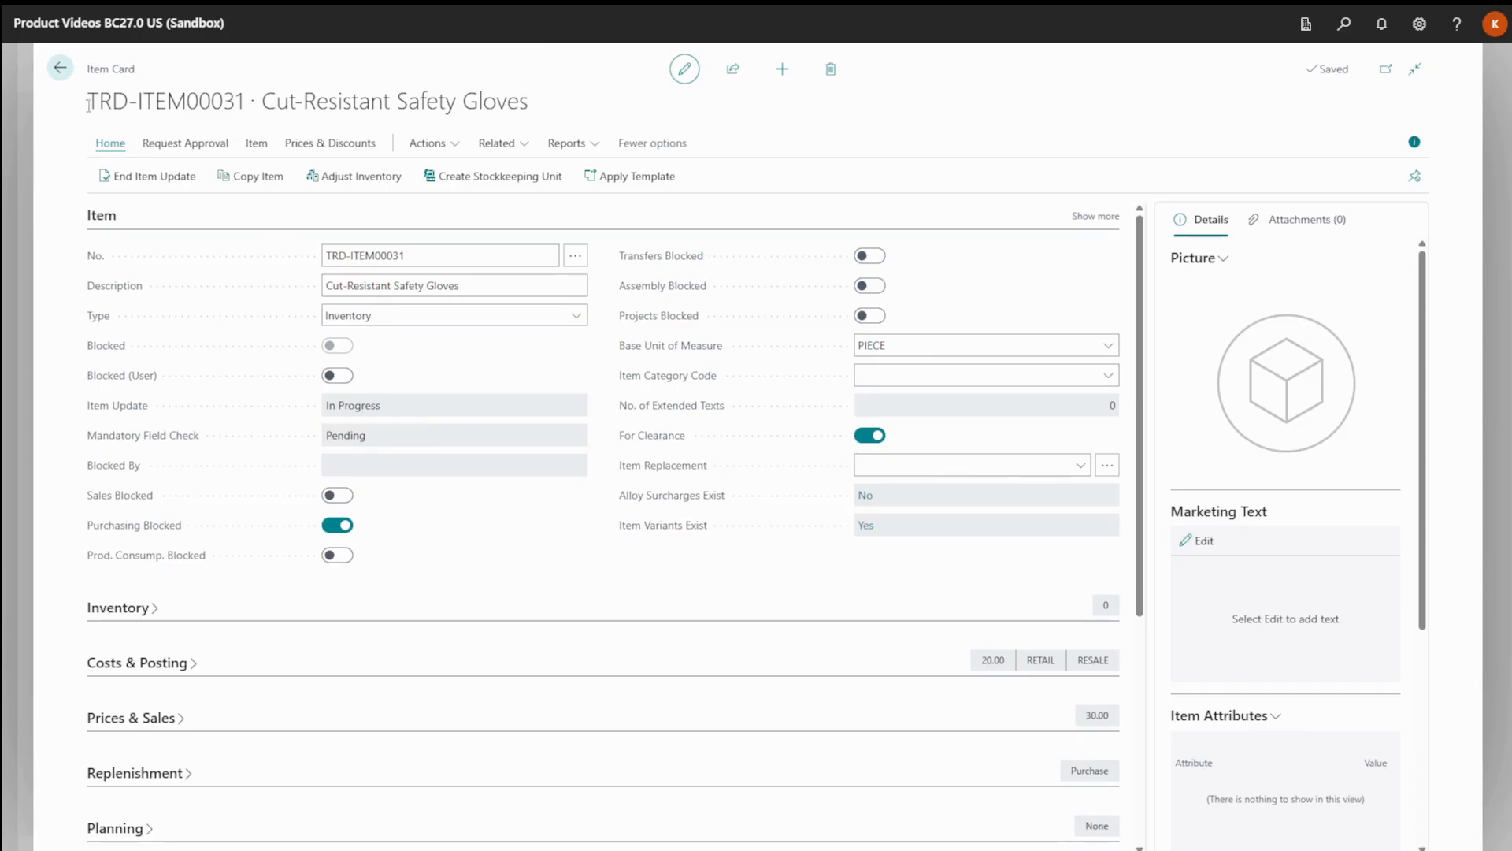
left_click(61, 69)
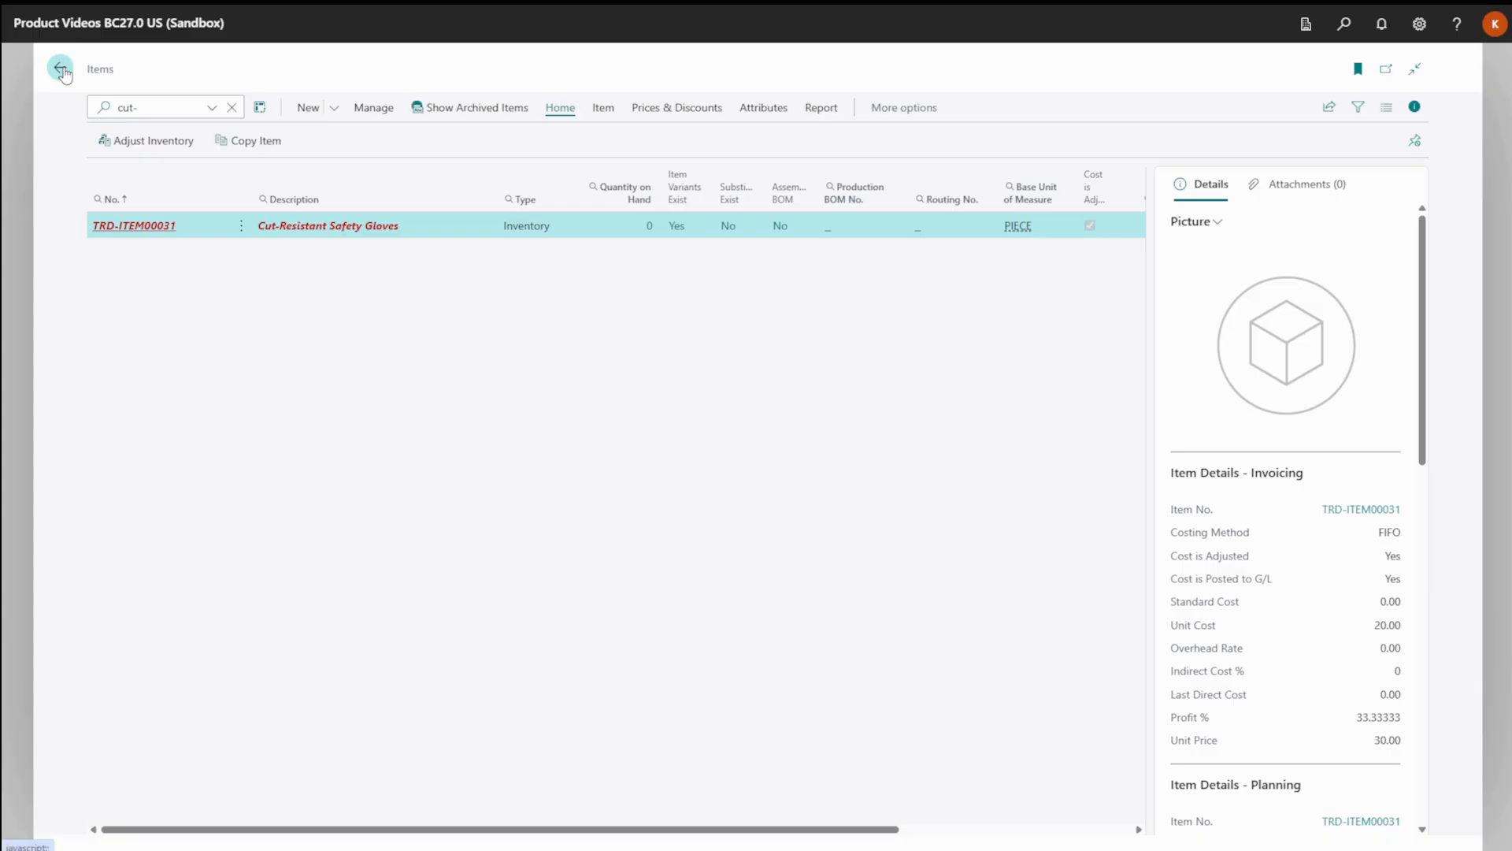
Search the items for "safety" and review the item replacement of Safety Helmet (v1 - Being Replaced).
double_click(135, 105)
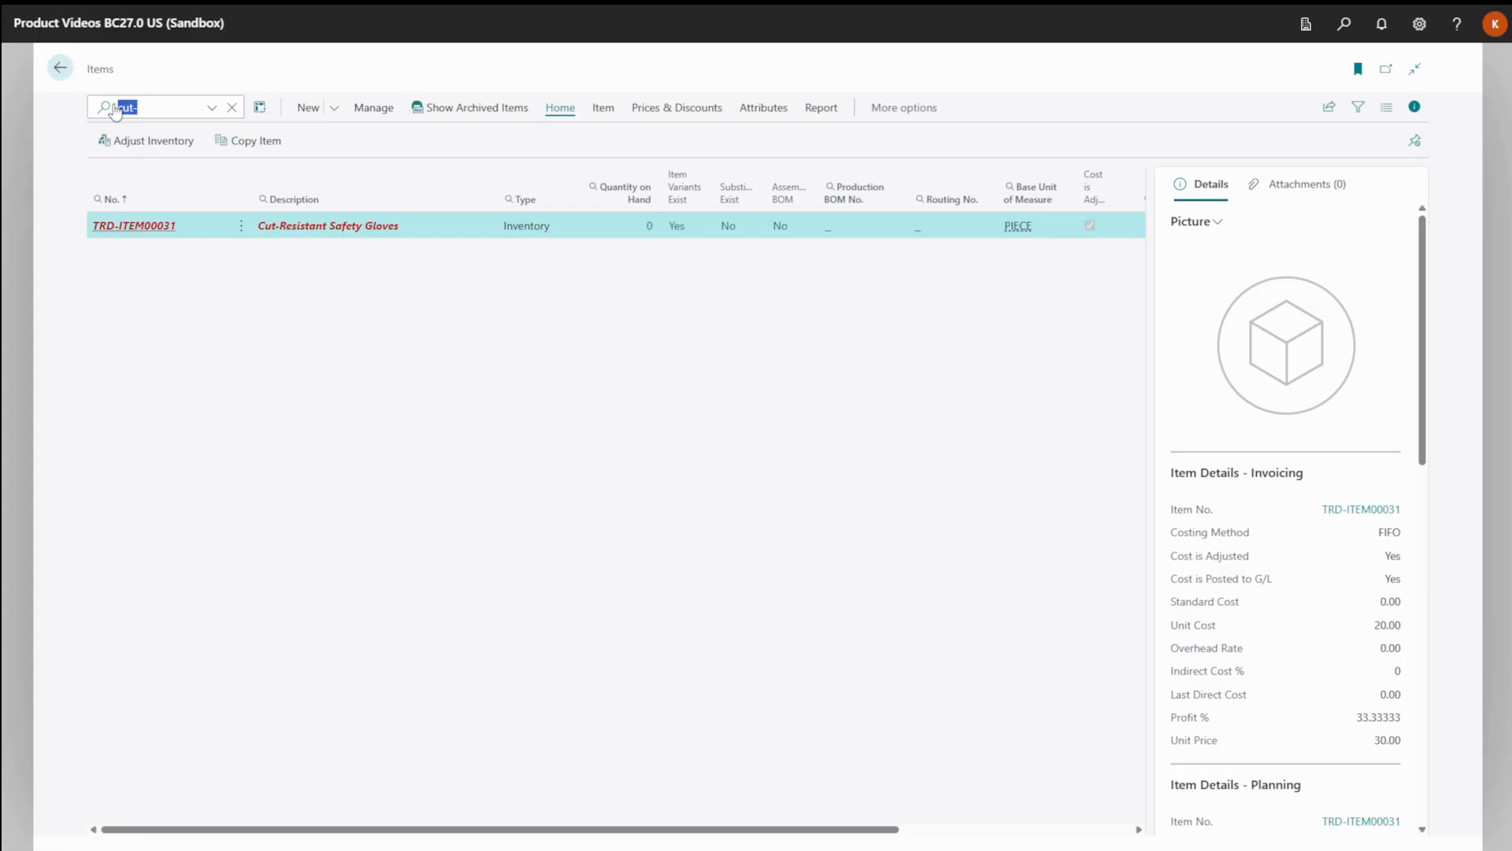
type("safety")
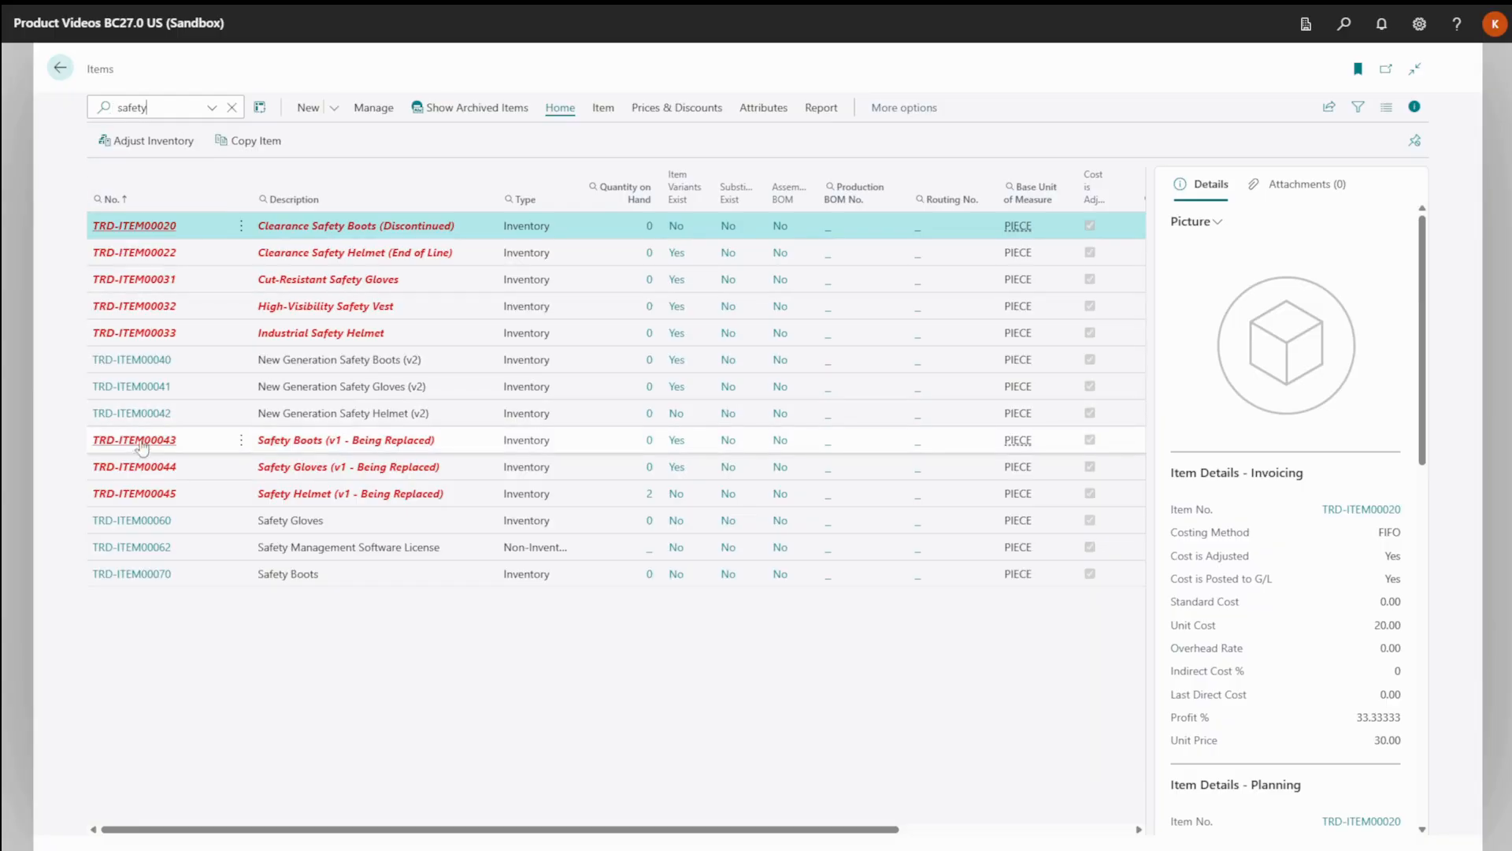
left_click(141, 496)
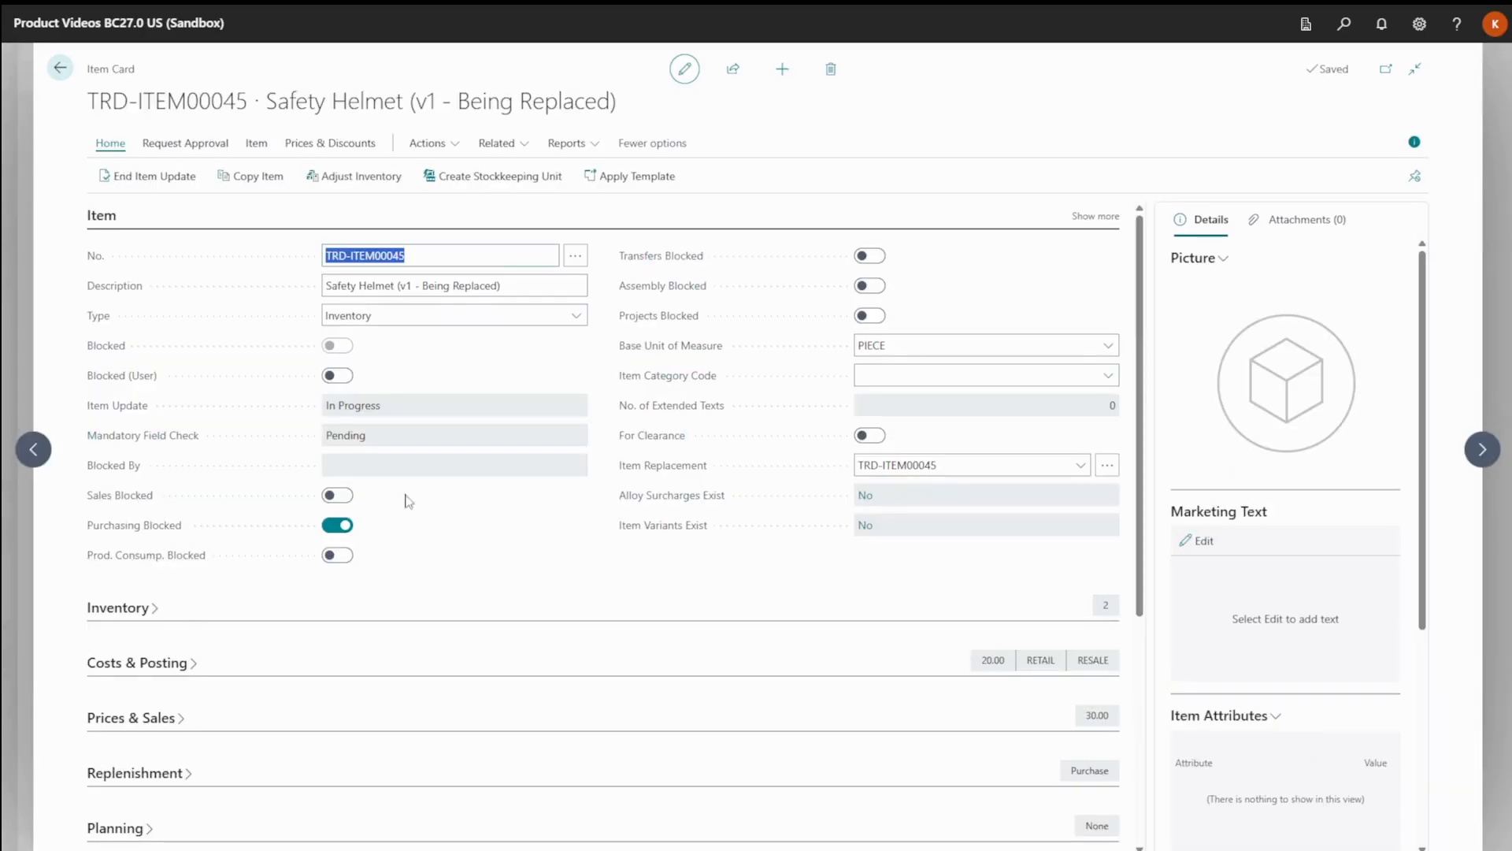
left_click(1106, 466)
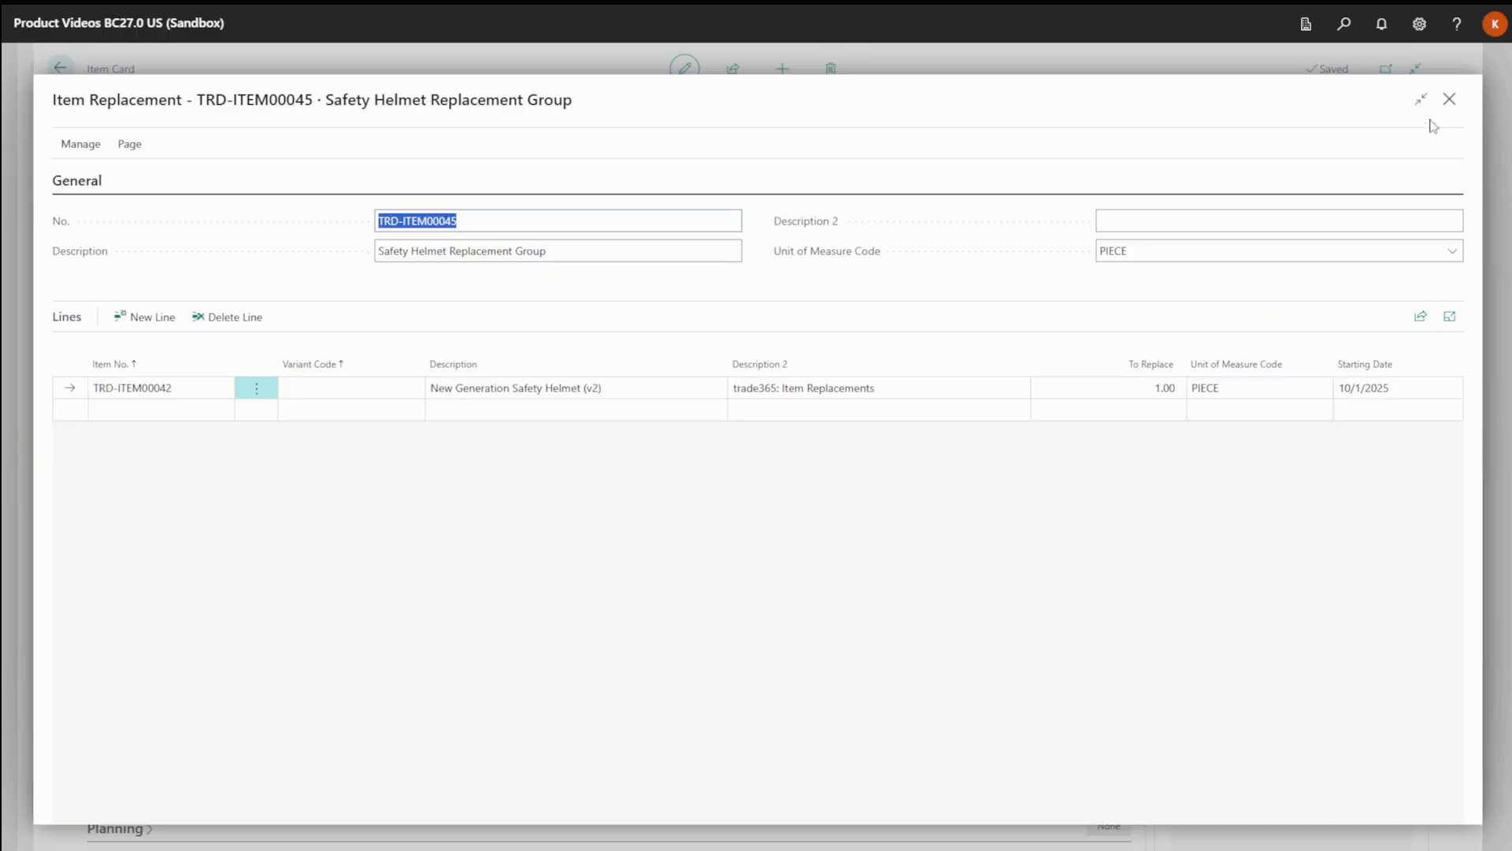
left_click(1449, 99)
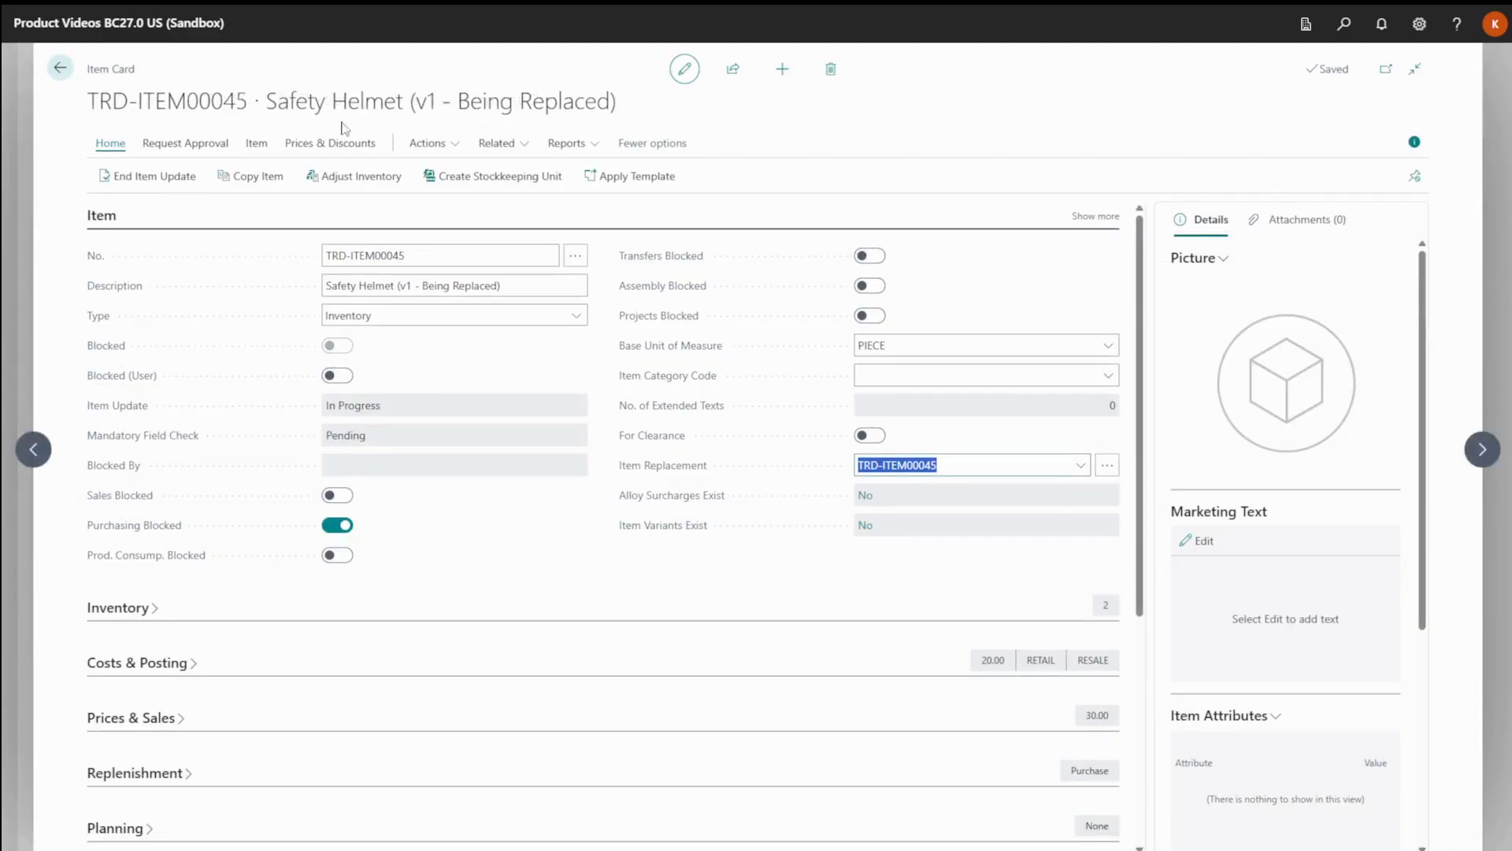
left_click(61, 75)
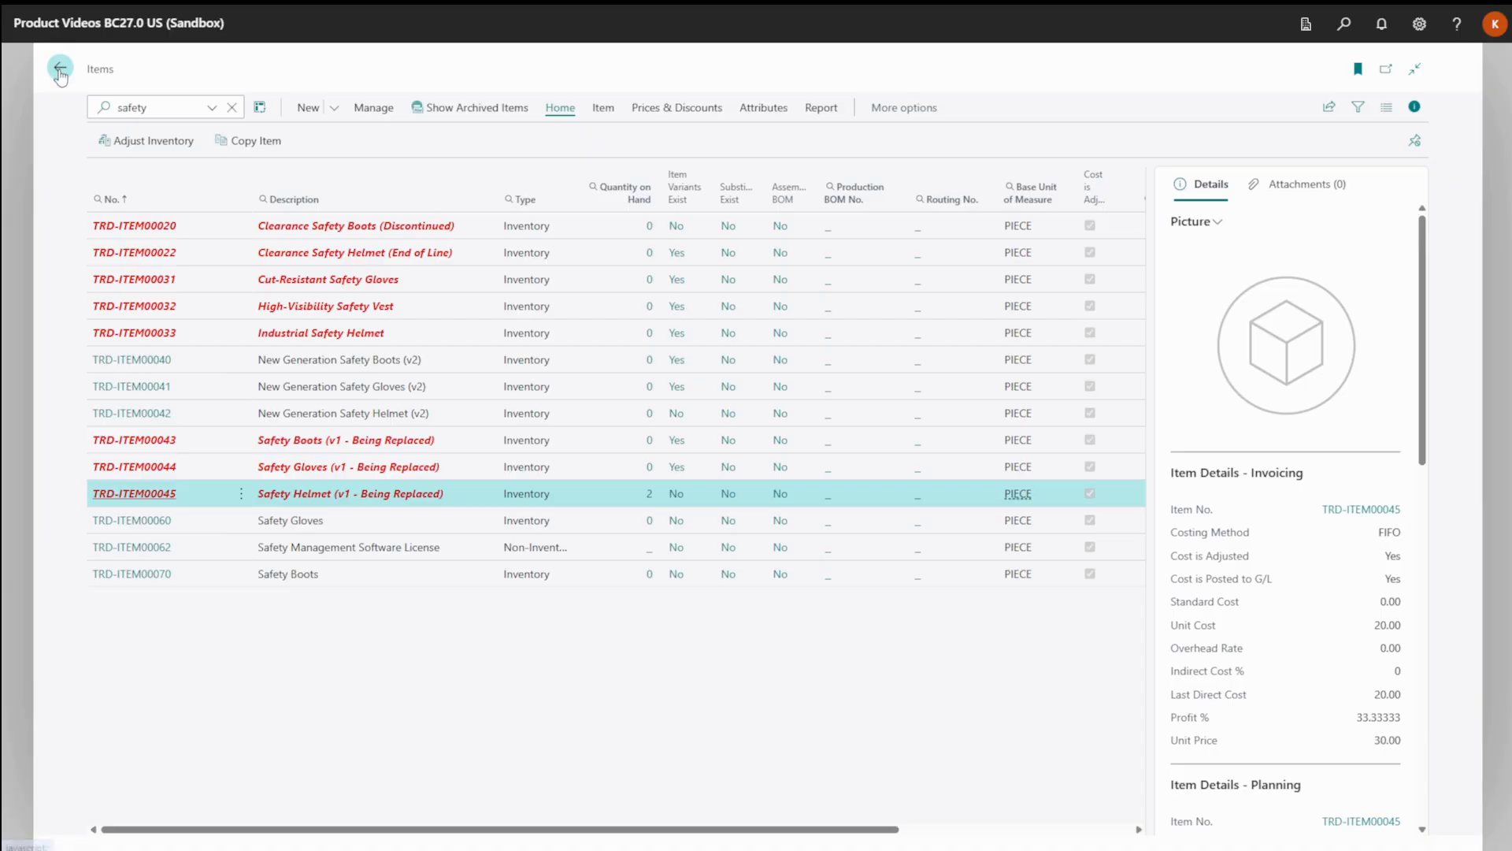
Open the variants of Safety Boots (v1 - Being Replaced) and view the Size S variant card.
left_click(140, 447)
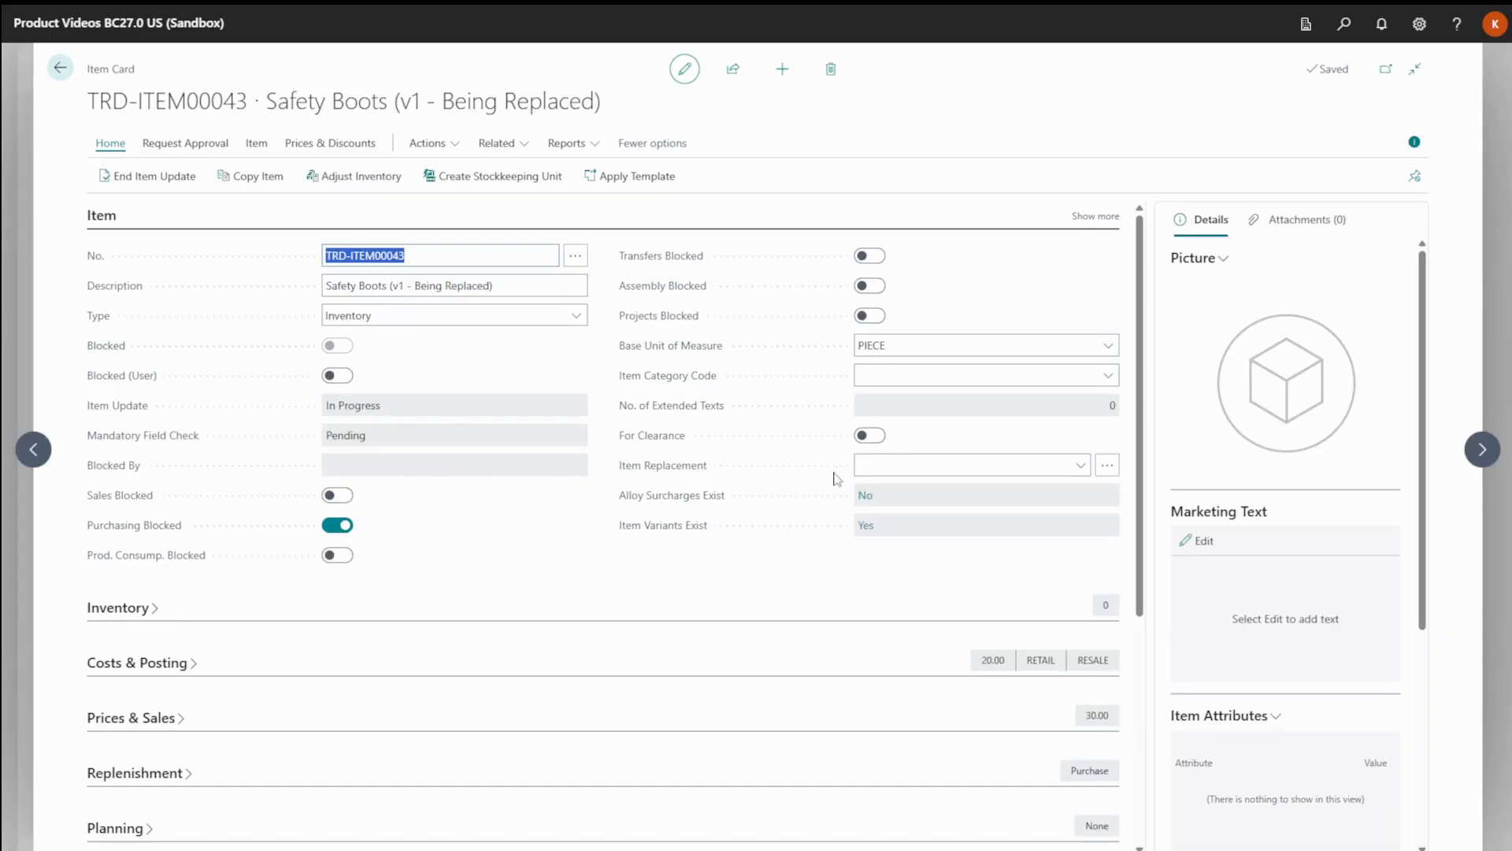
left_click(510, 146)
mouse_move(520, 207)
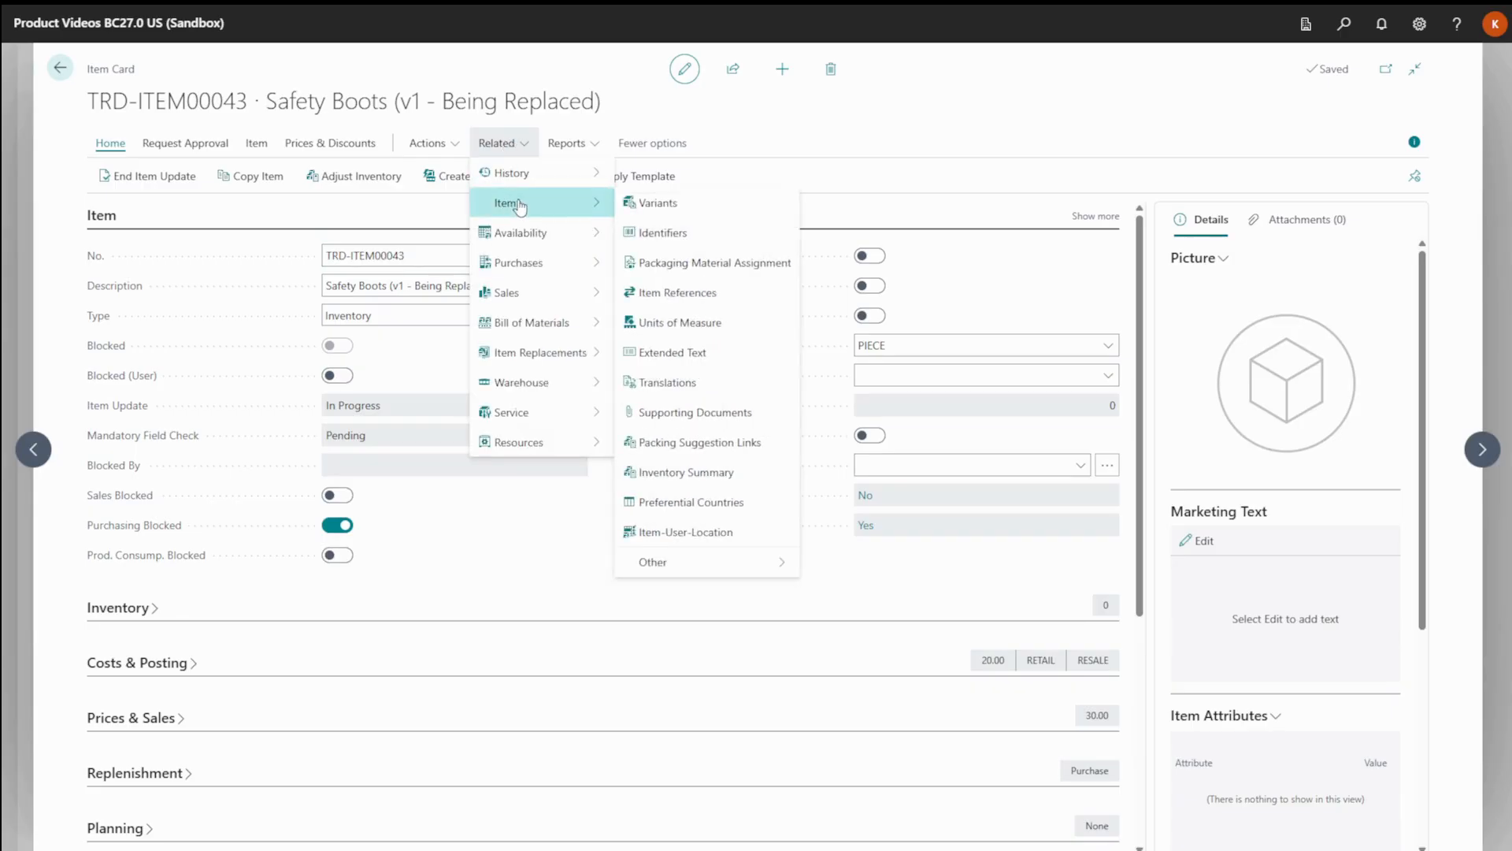
left_click(656, 203)
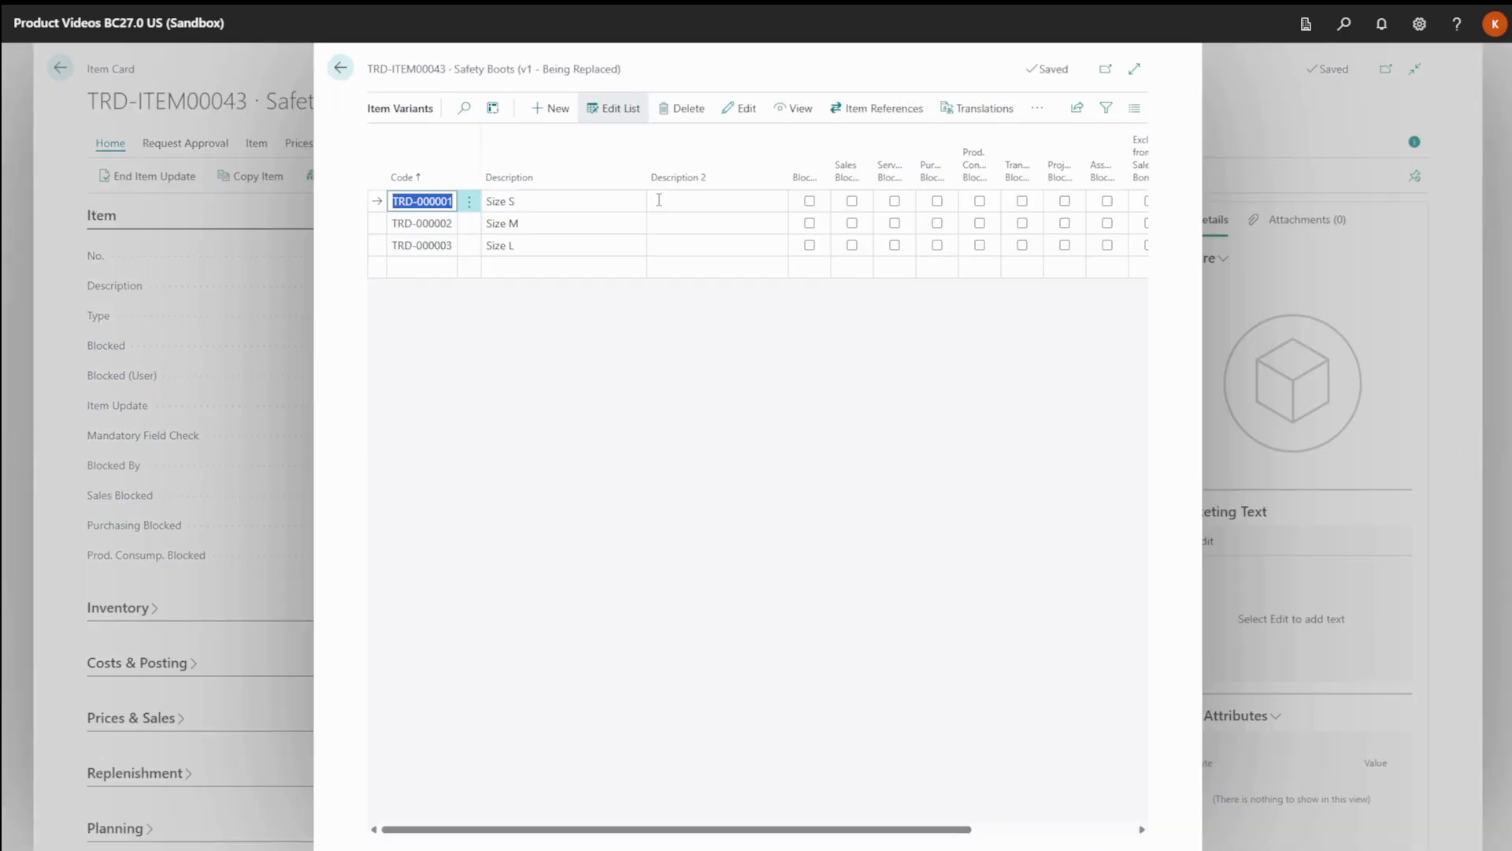
left_click(791, 108)
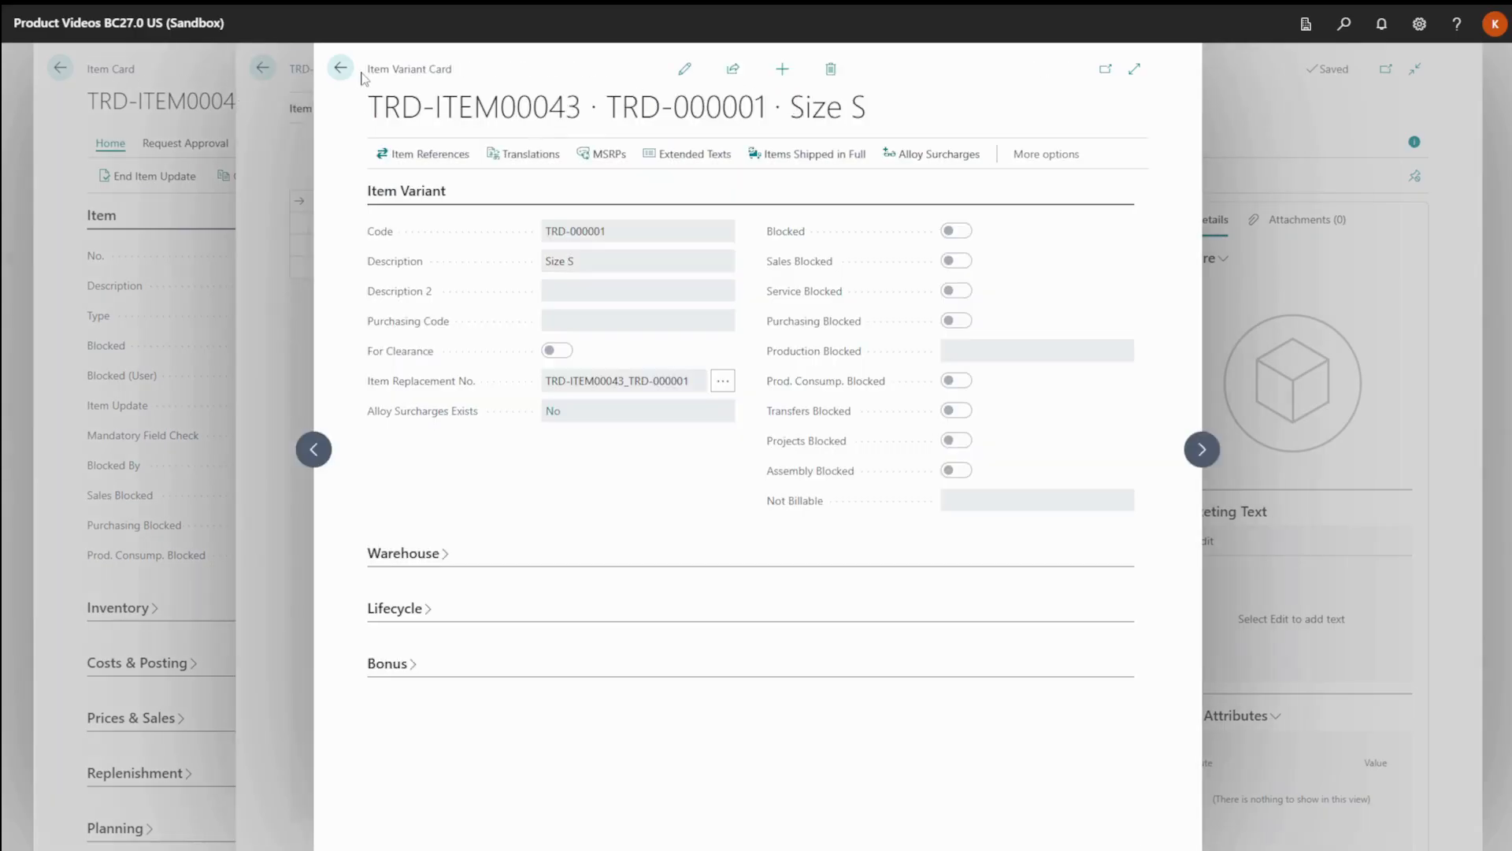
Review the item replacement of the Size S boots variant, and return to the home page.
left_click(723, 383)
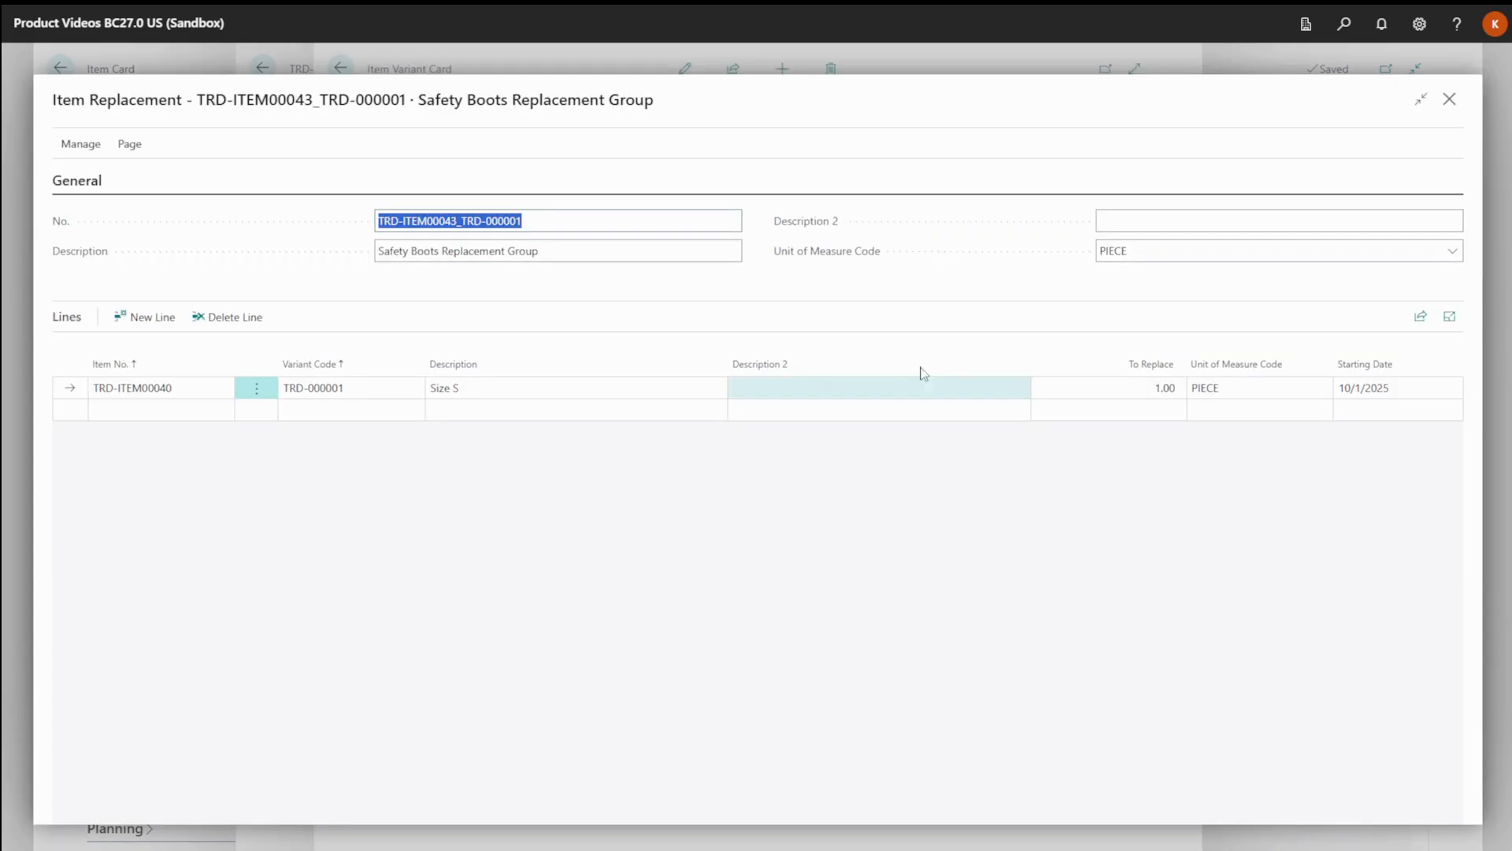
left_click(1451, 106)
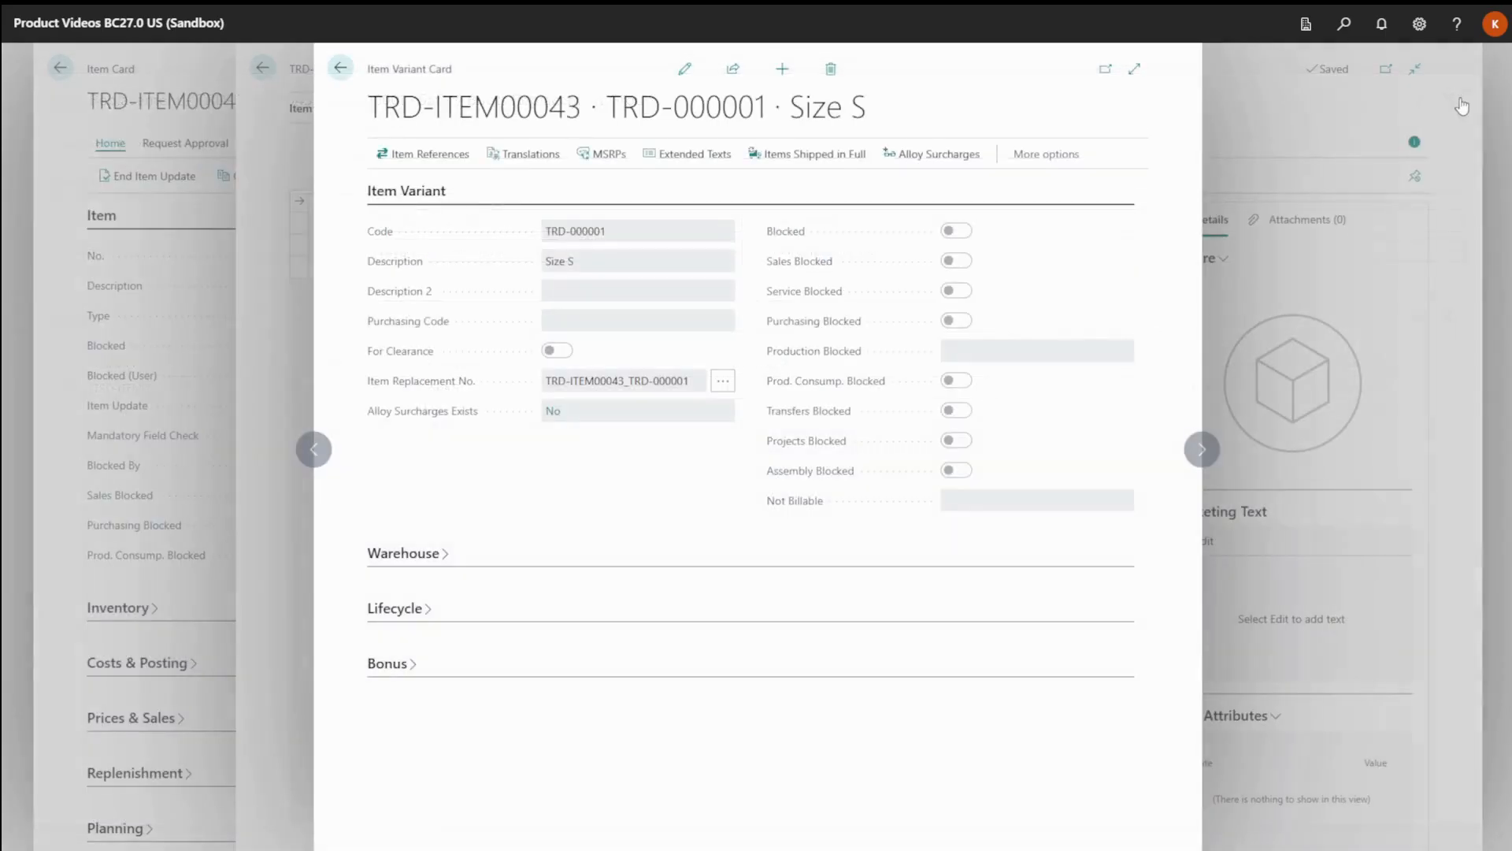
left_click(338, 69)
left_click(337, 70)
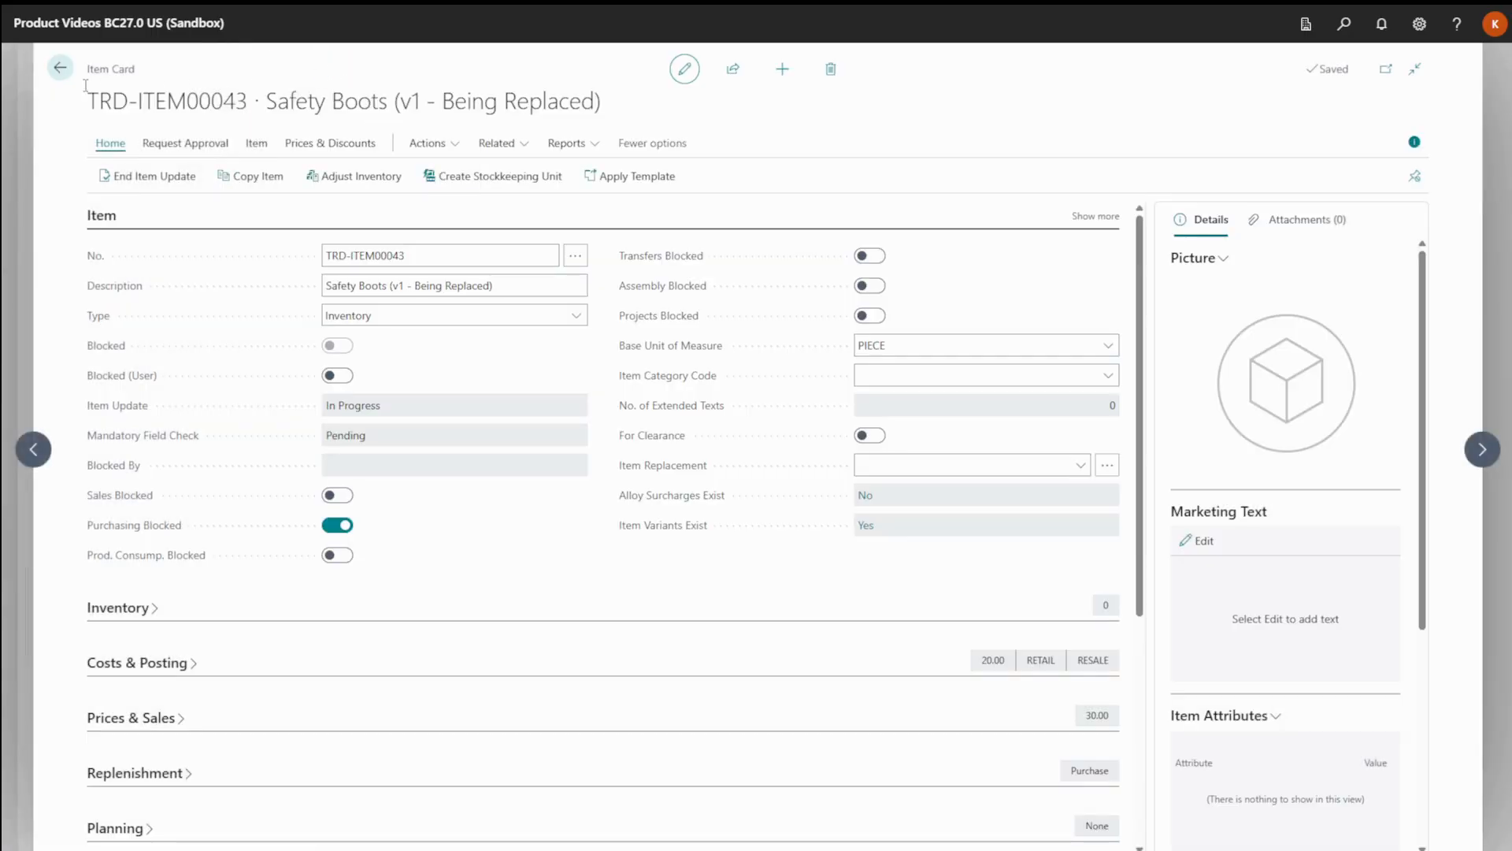
left_click(60, 69)
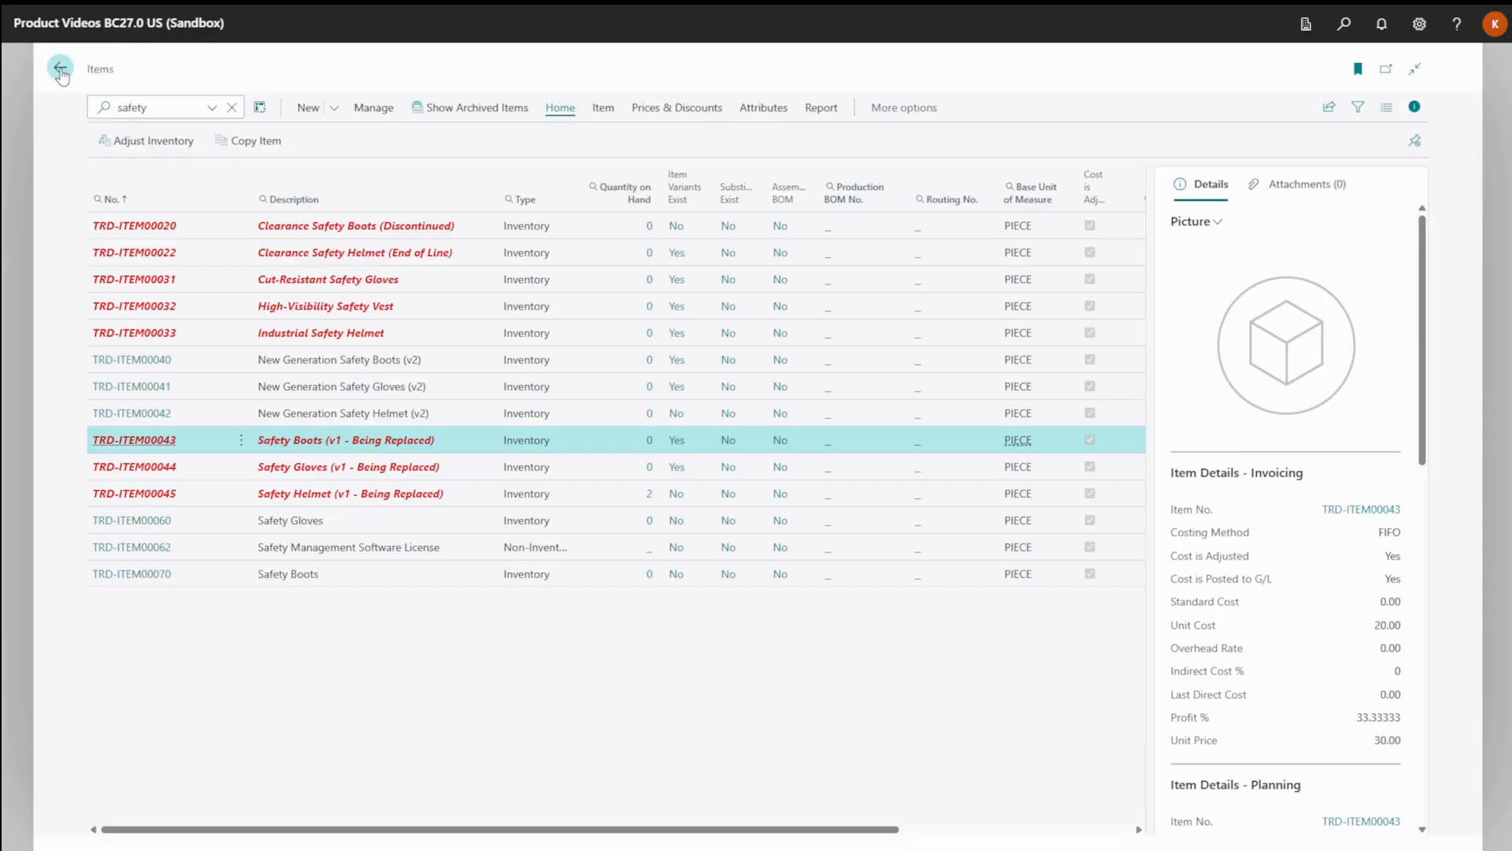
left_click(60, 69)
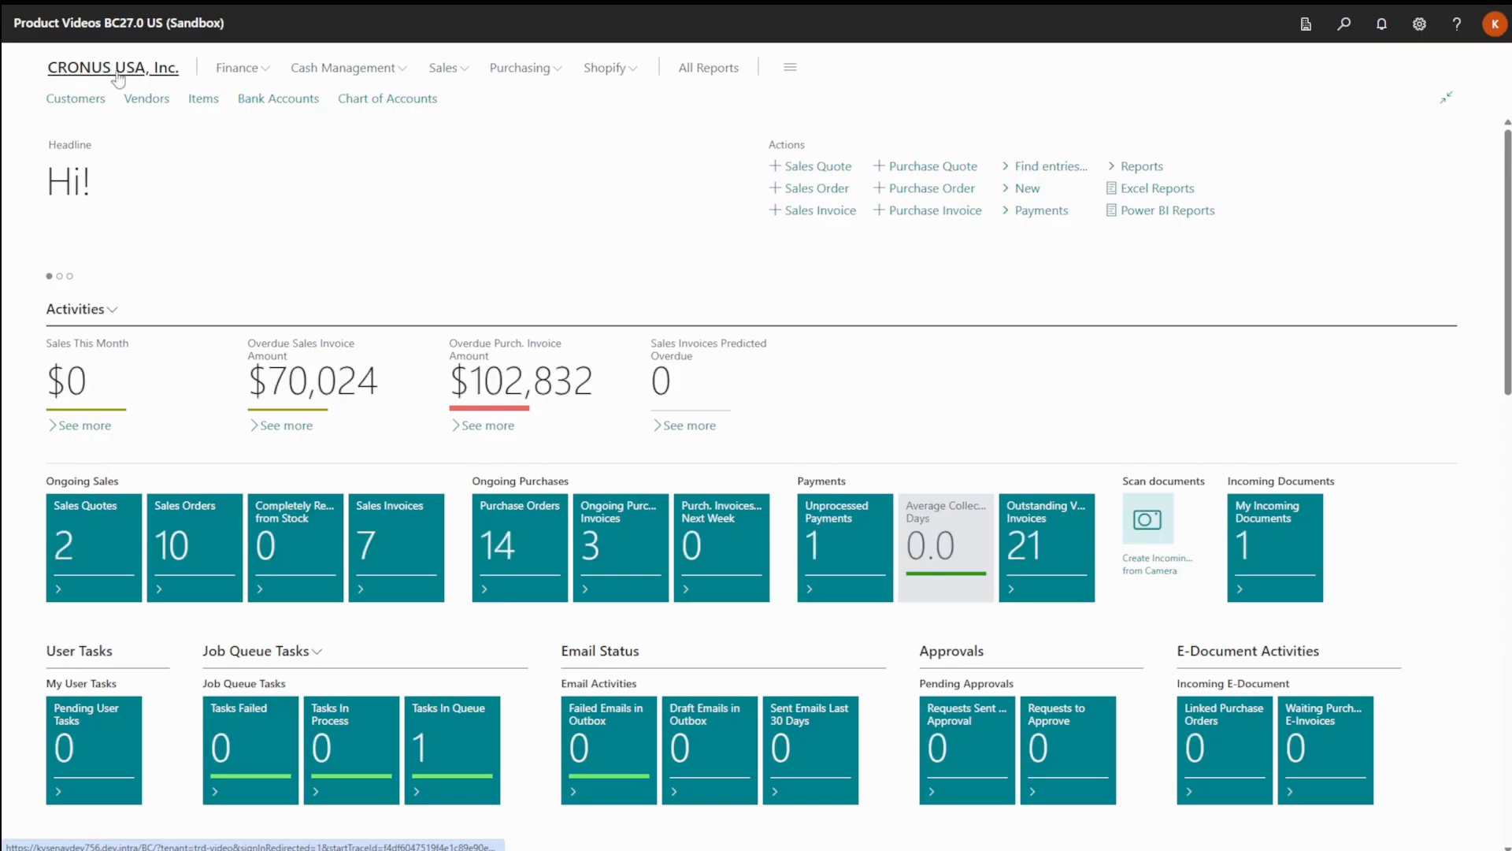
Find the Sales Orders list and create a new sales order for customer WorkSafe Solutions Ltd.
left_click(1344, 40)
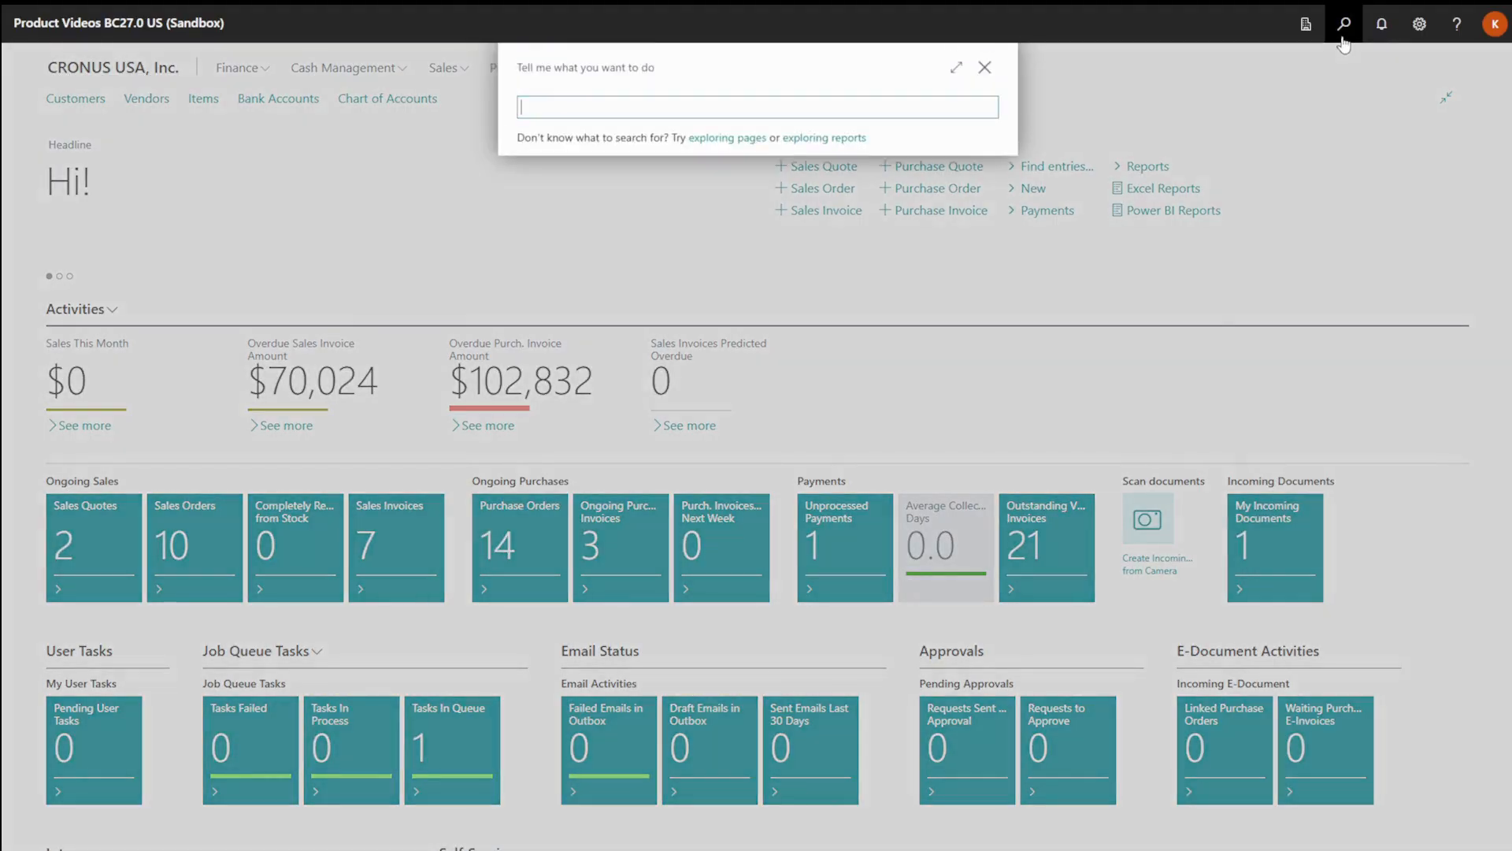
type("sales")
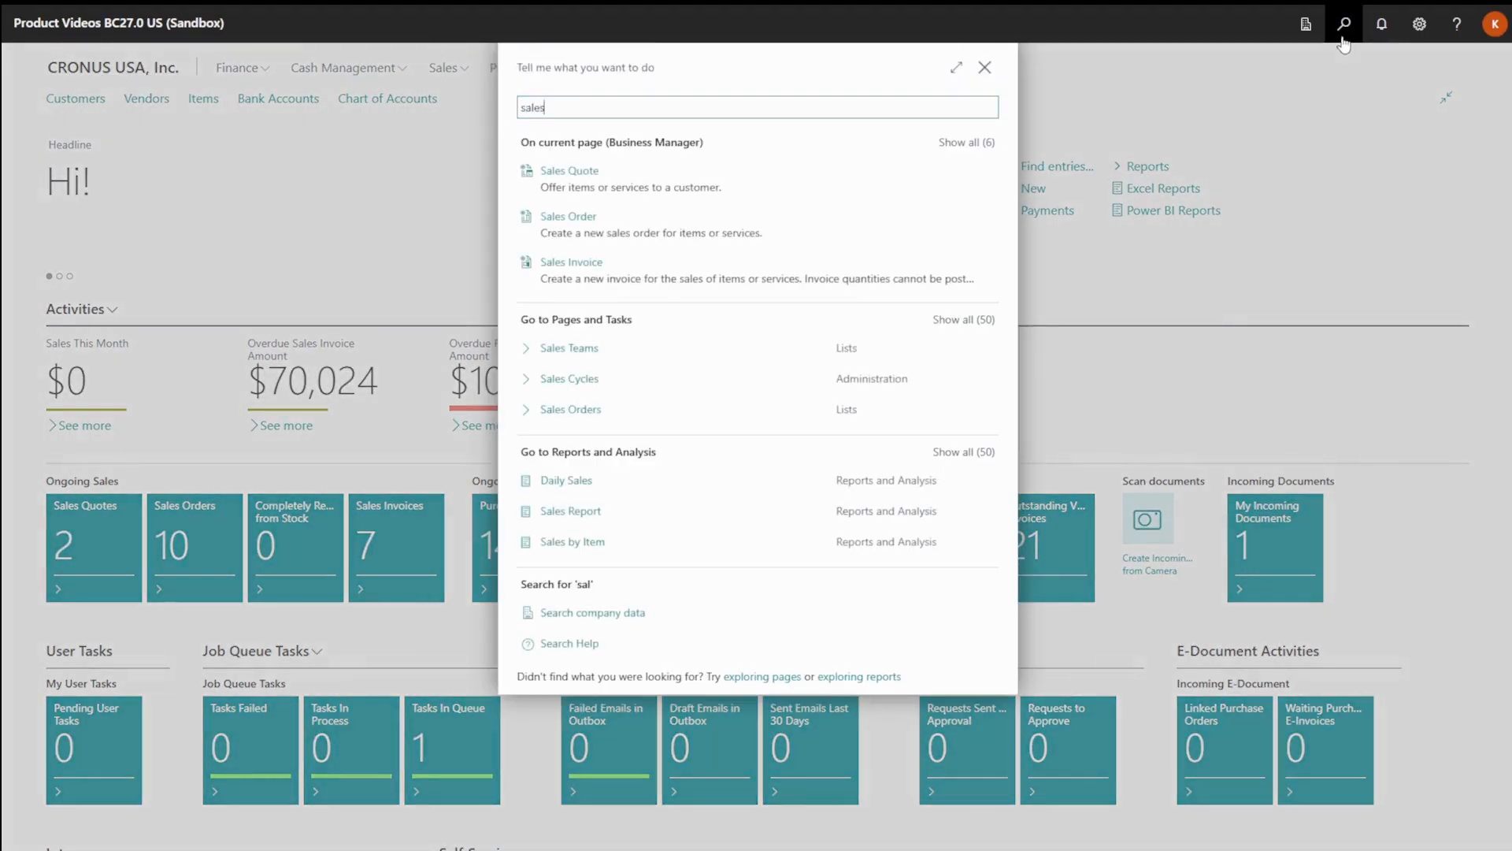
type(" order")
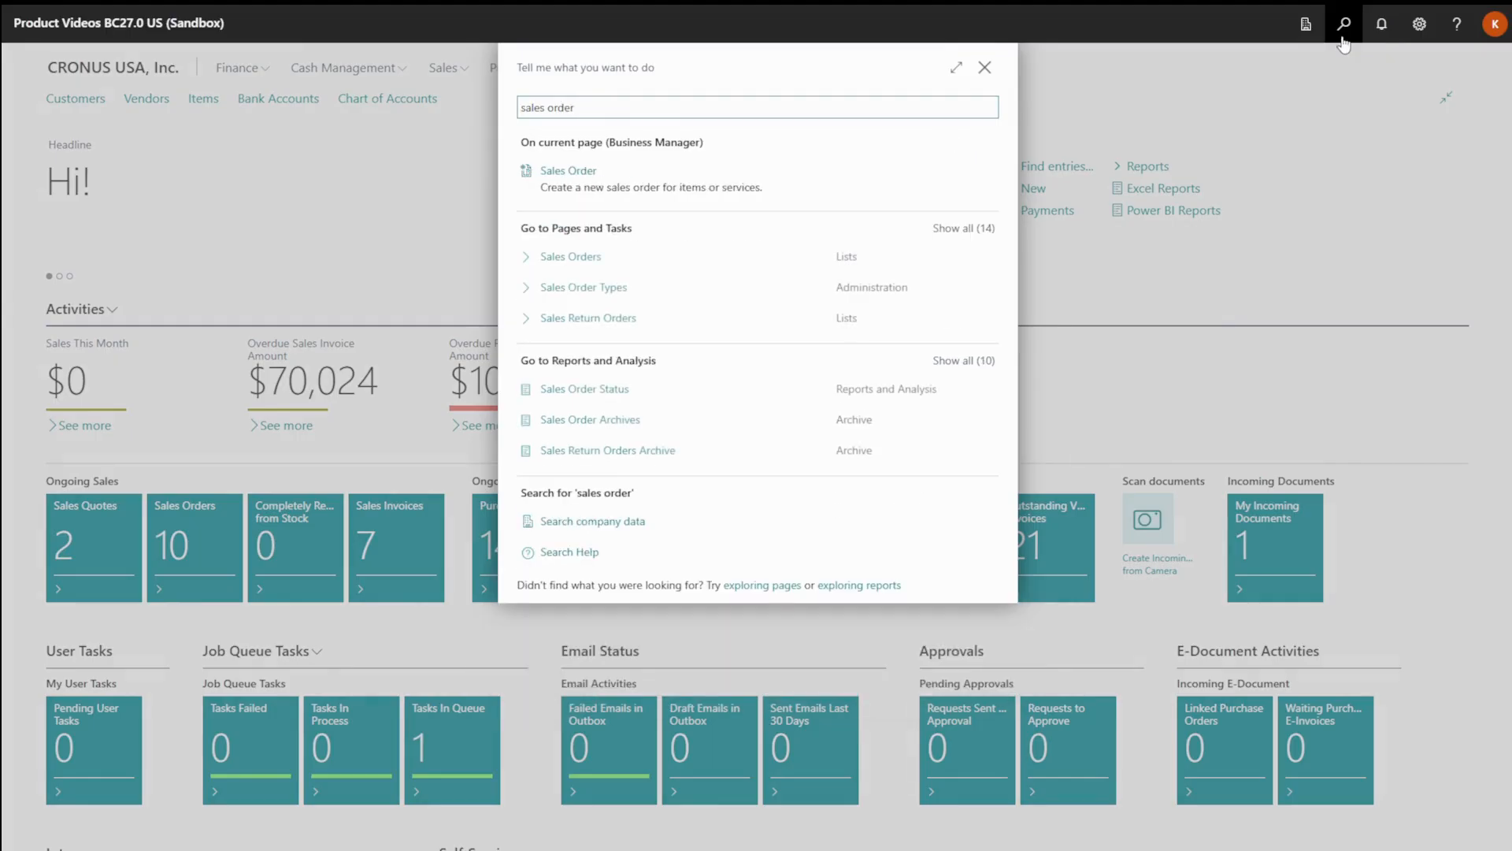
left_click(587, 260)
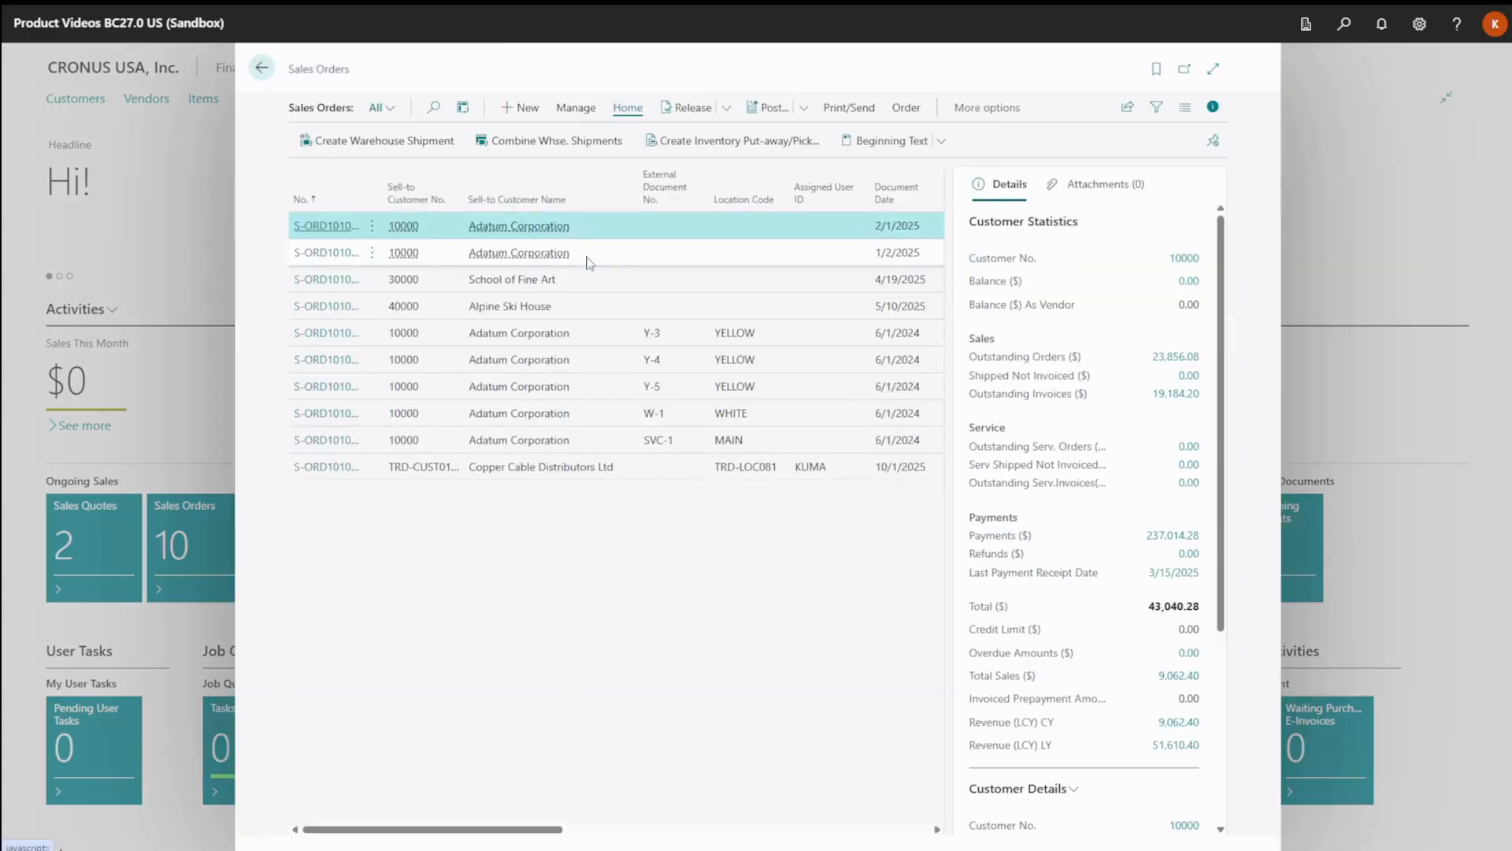
left_click(526, 110)
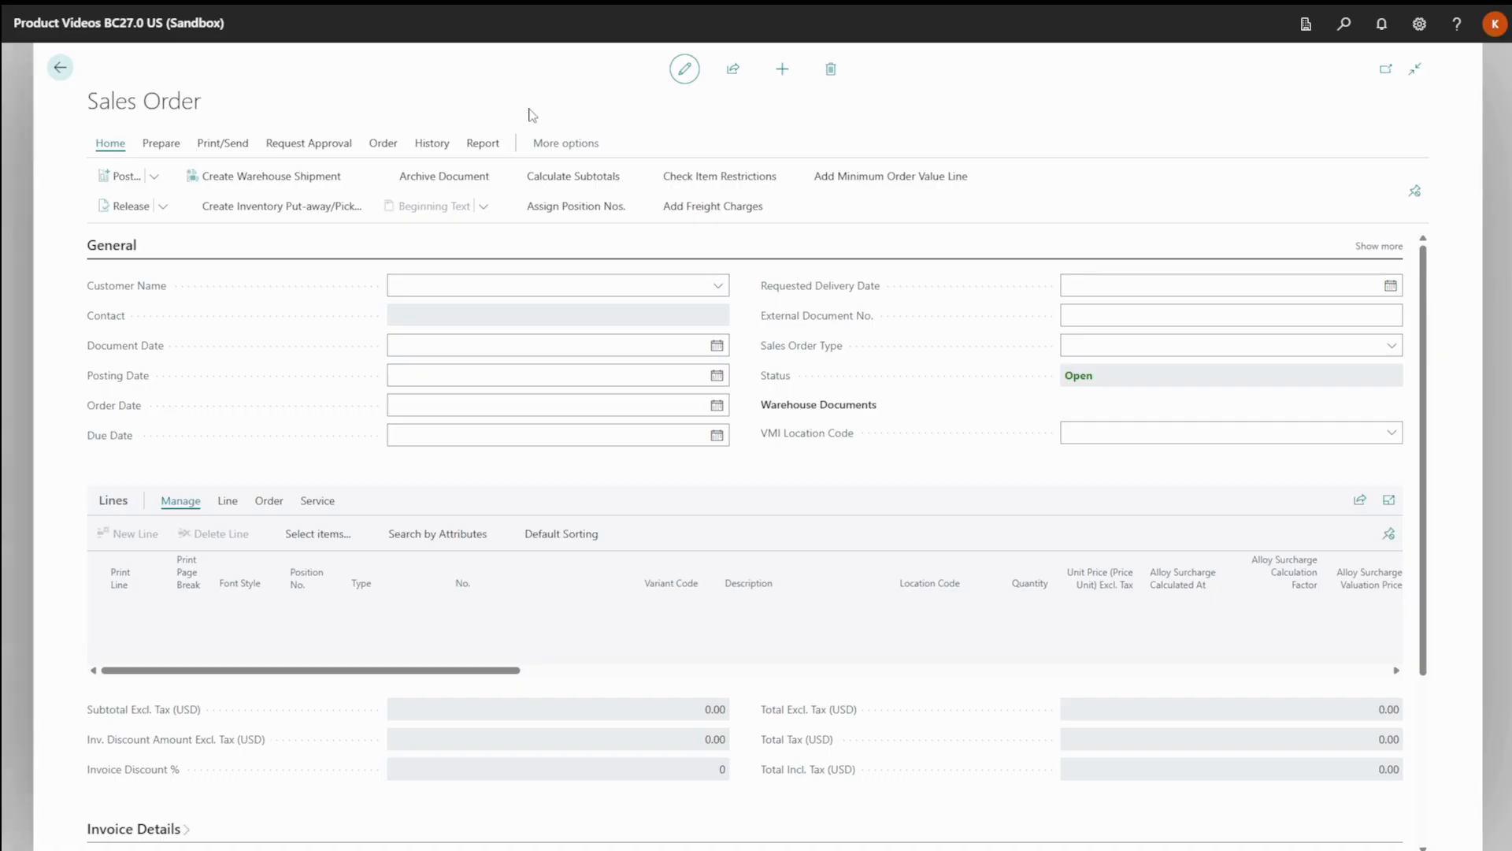
type("work")
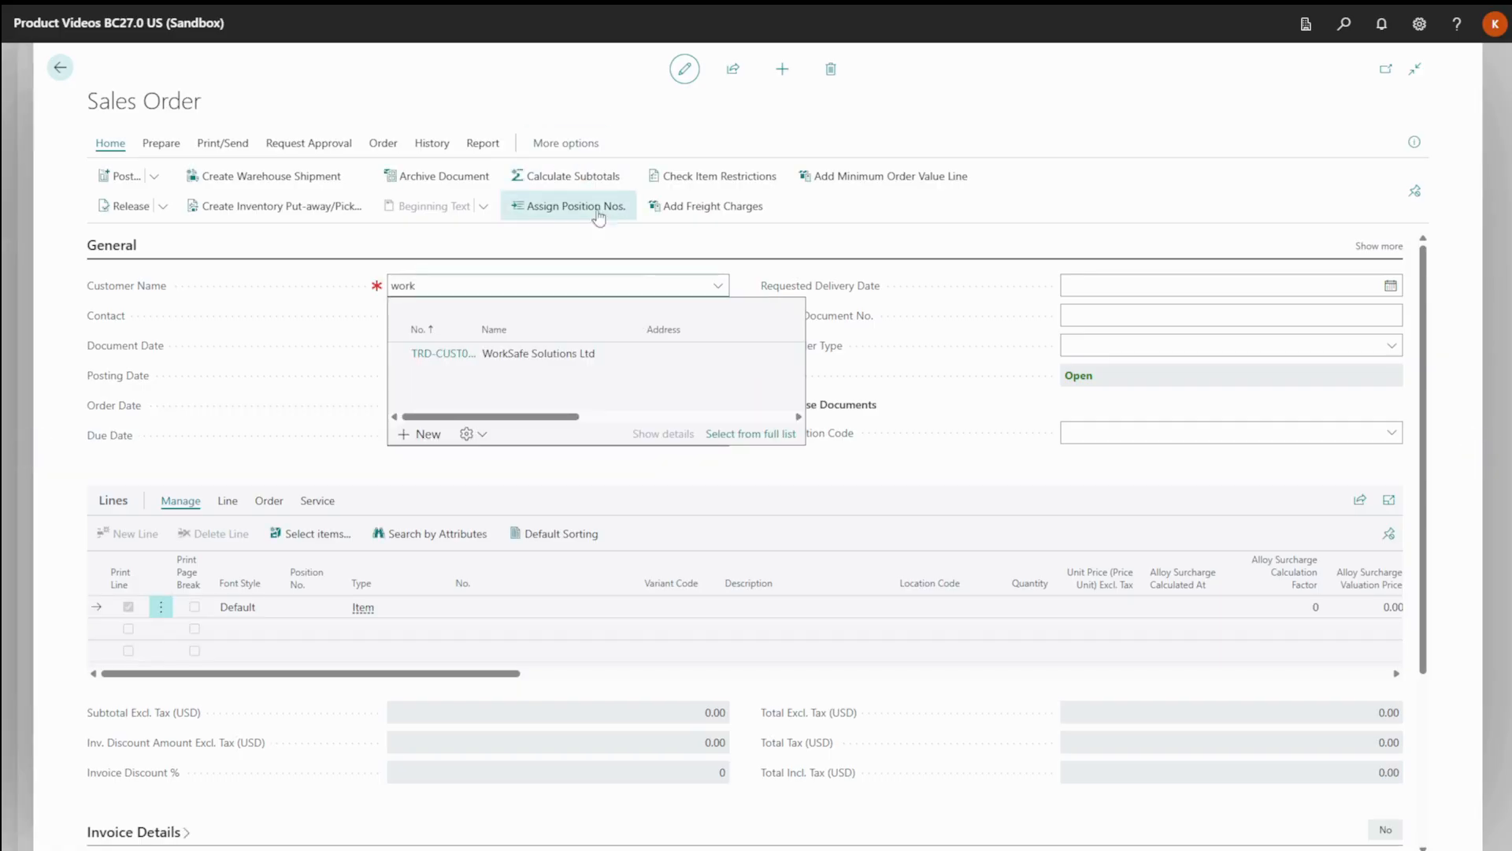
left_click(587, 353)
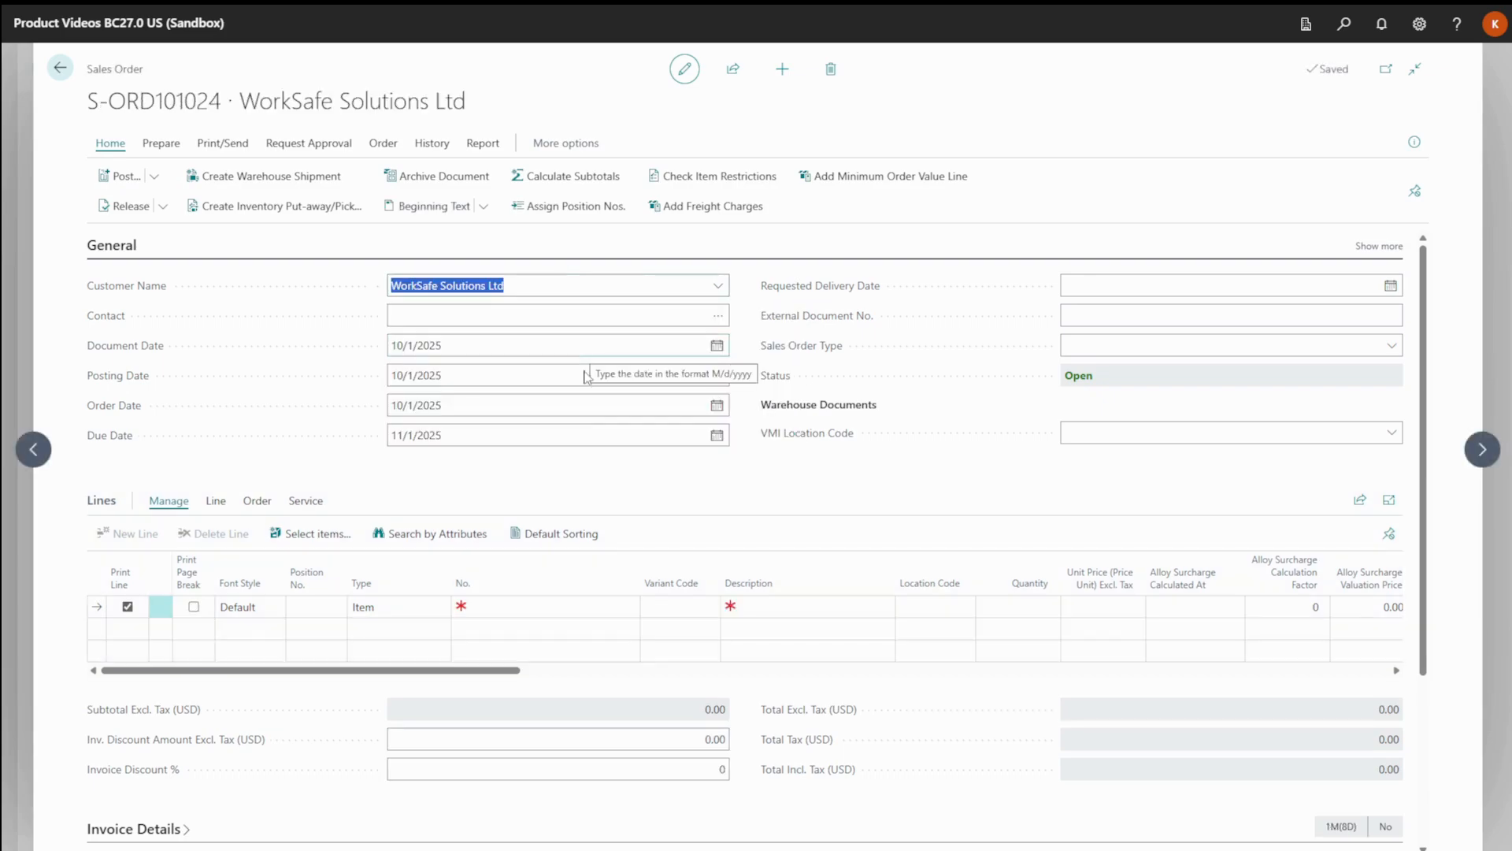
Add an order line for the item Cut-Resistant Safety Gloves with a quantity of 10.
left_click(549, 604)
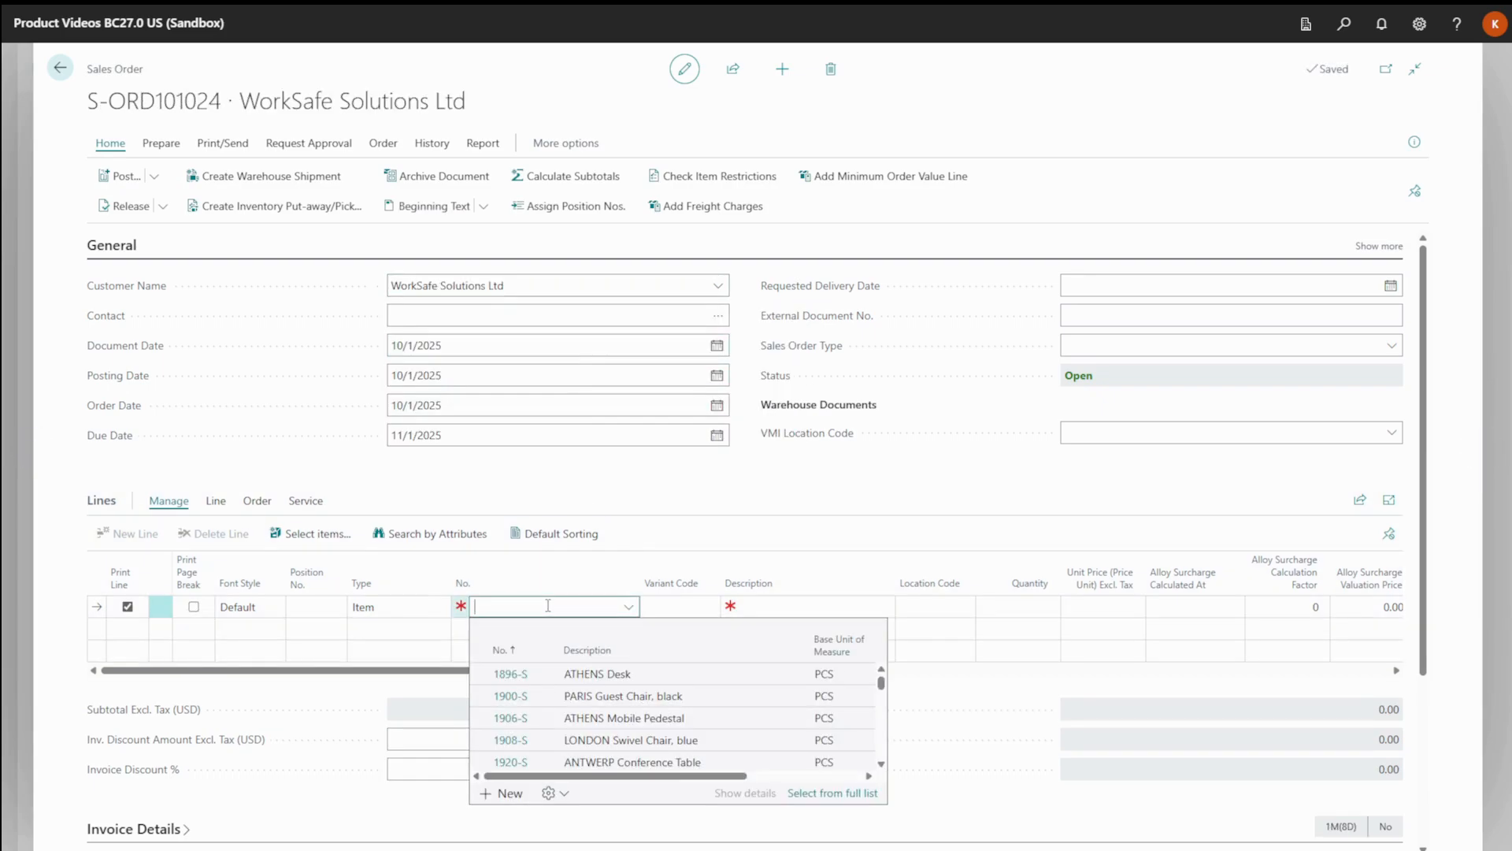
type("cut-")
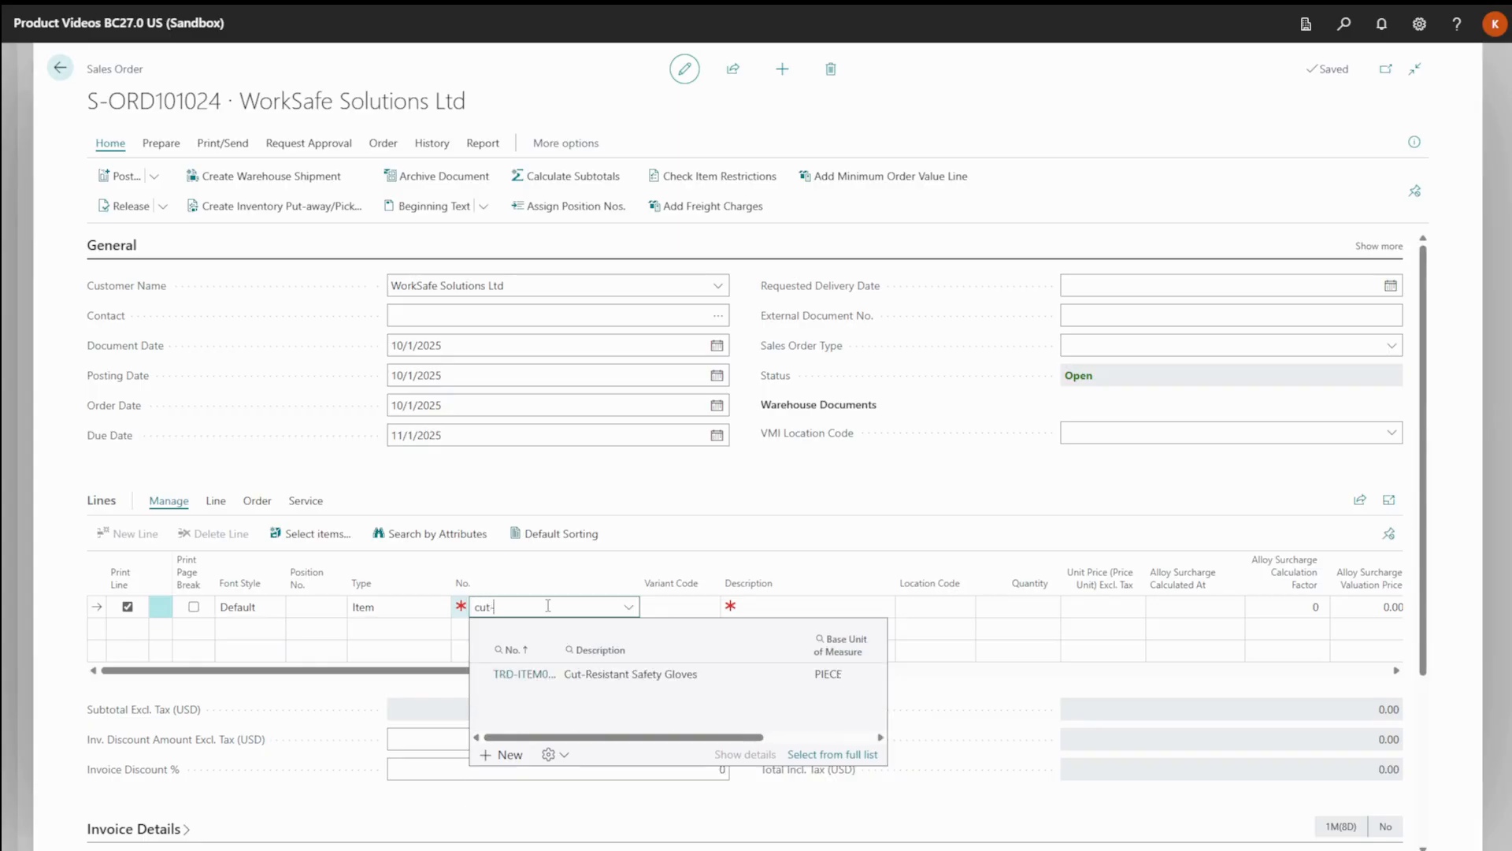
key("Tab")
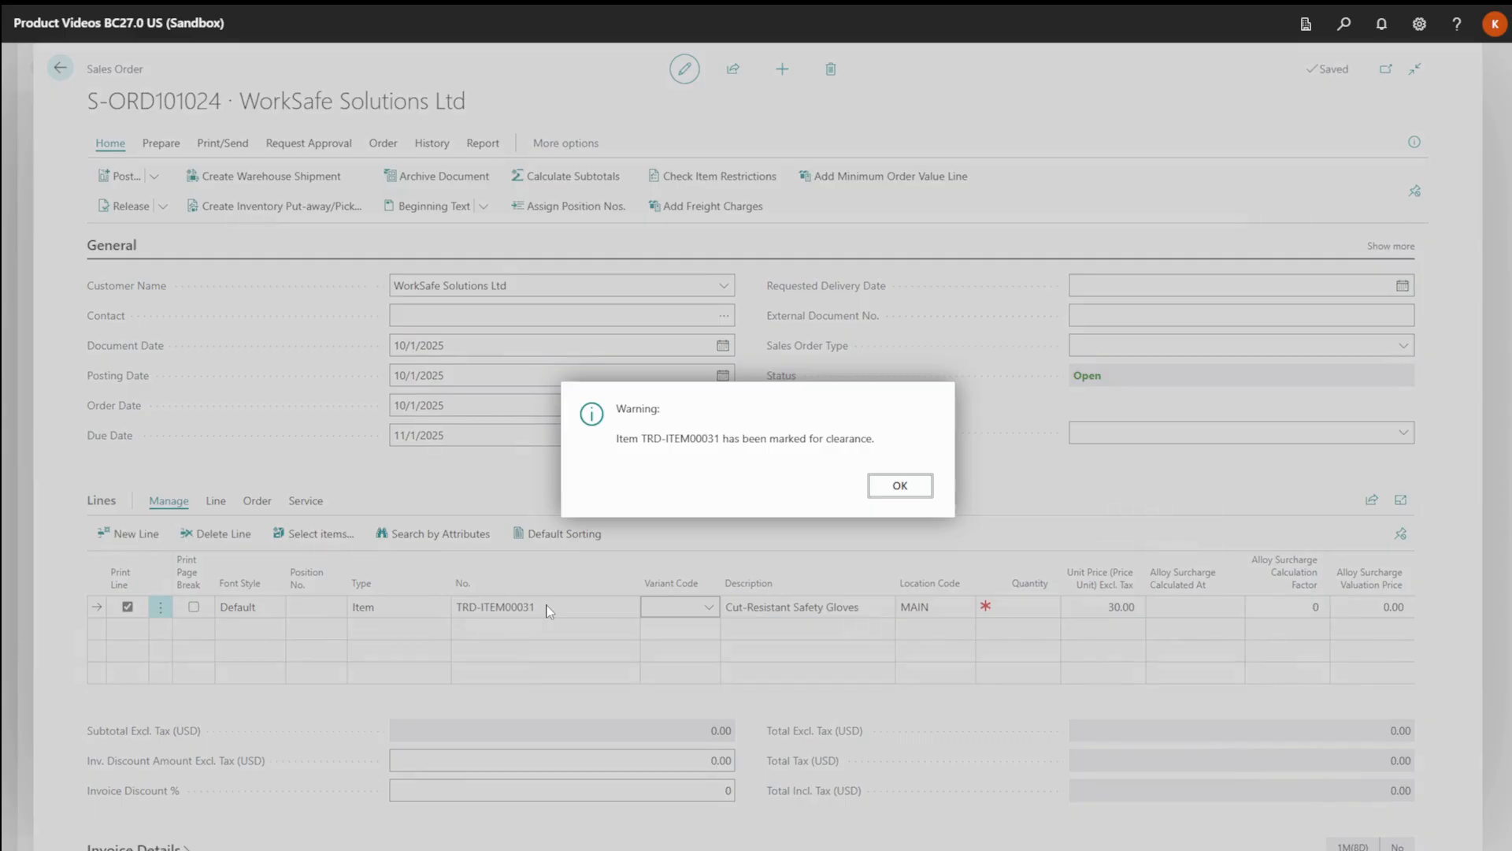
key("Return")
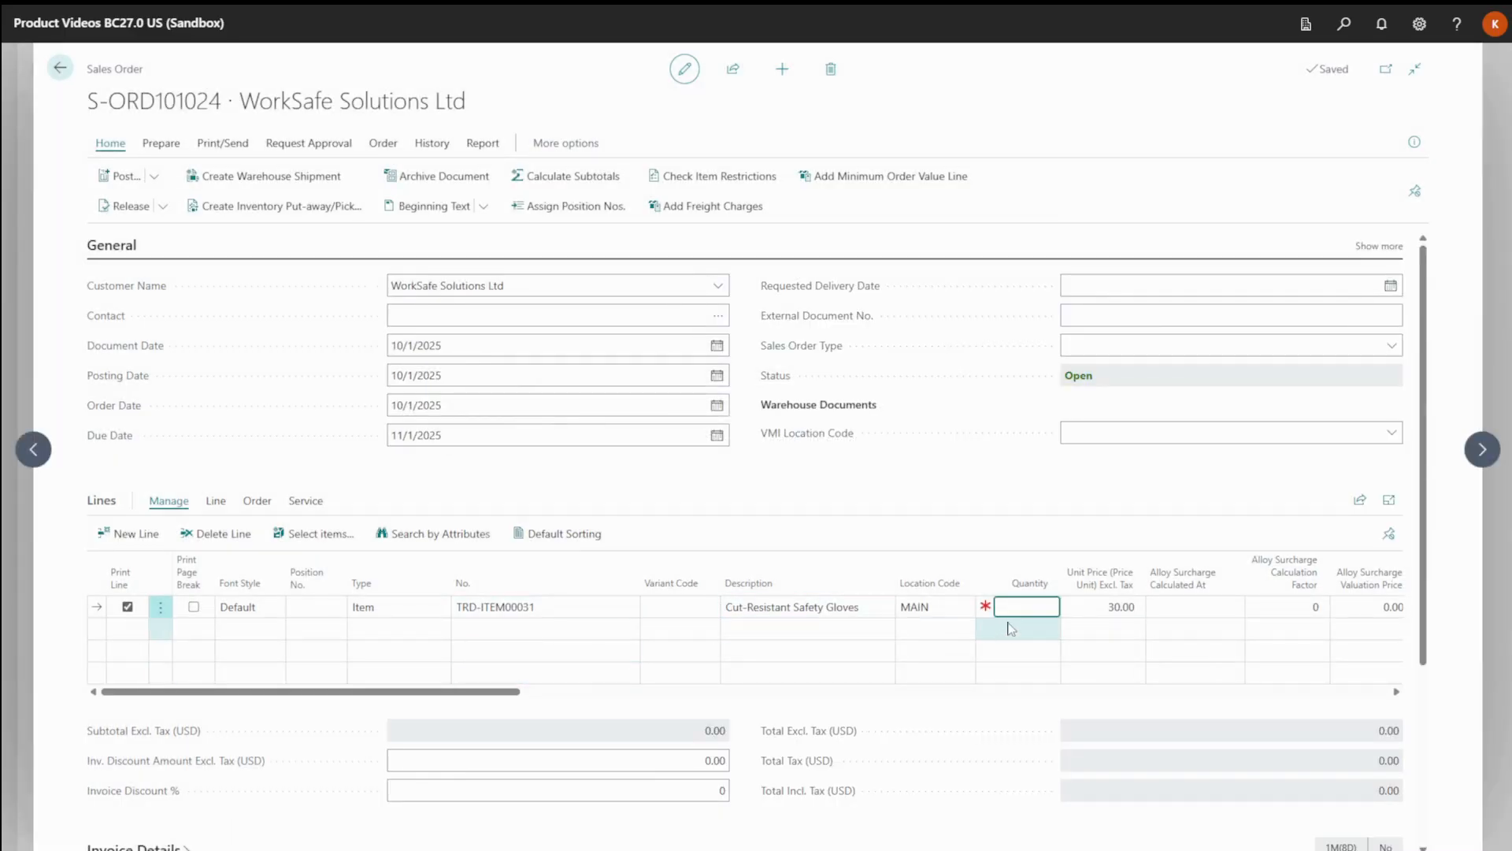
type("10")
key("Tab")
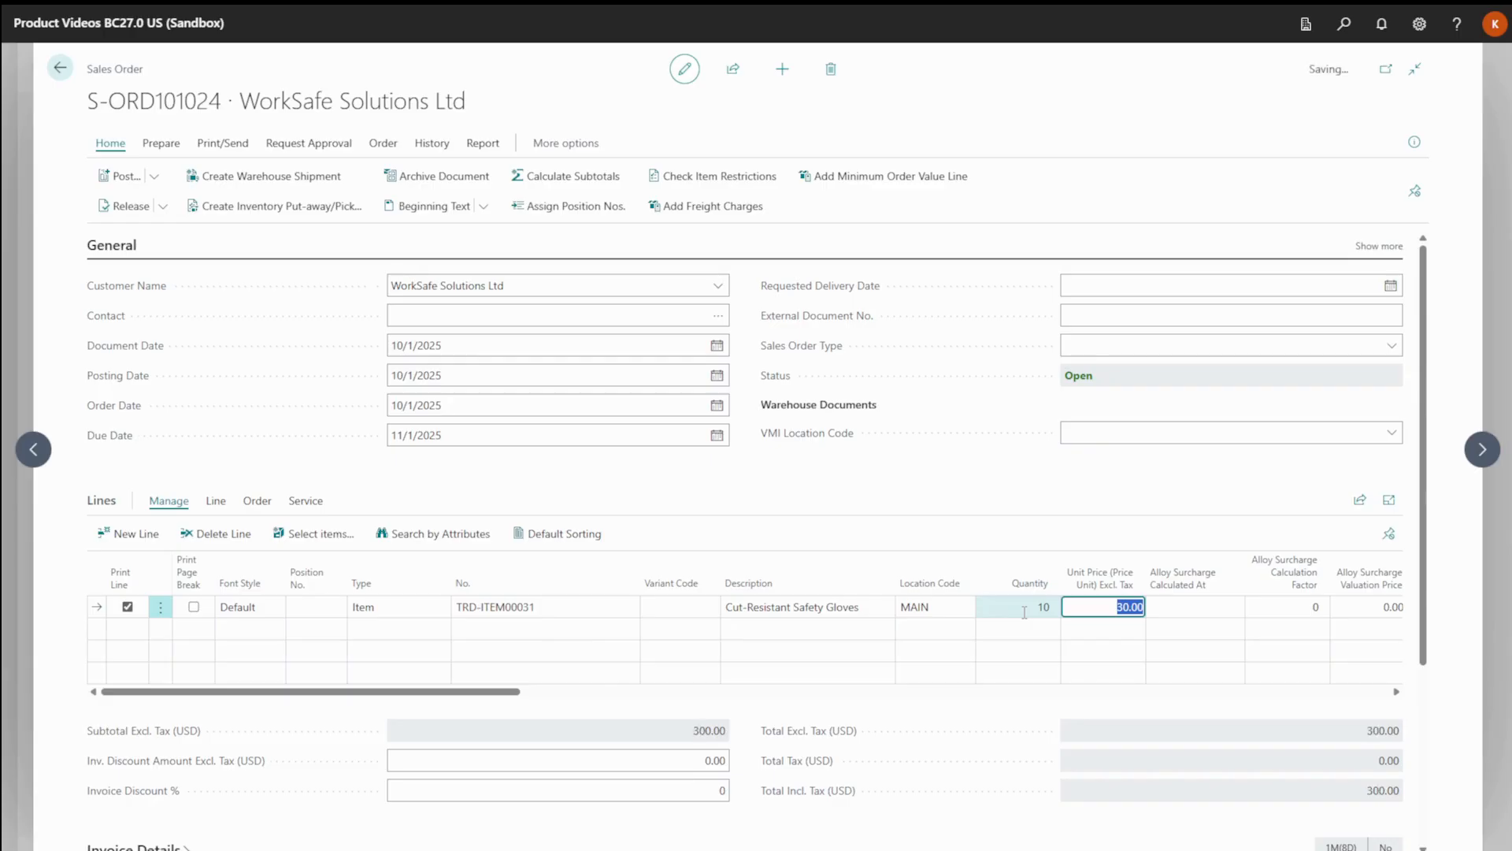
Add a second item line for Safety Helmet (v1 - Being Replaced), searching the items for "safety".
left_click(492, 635)
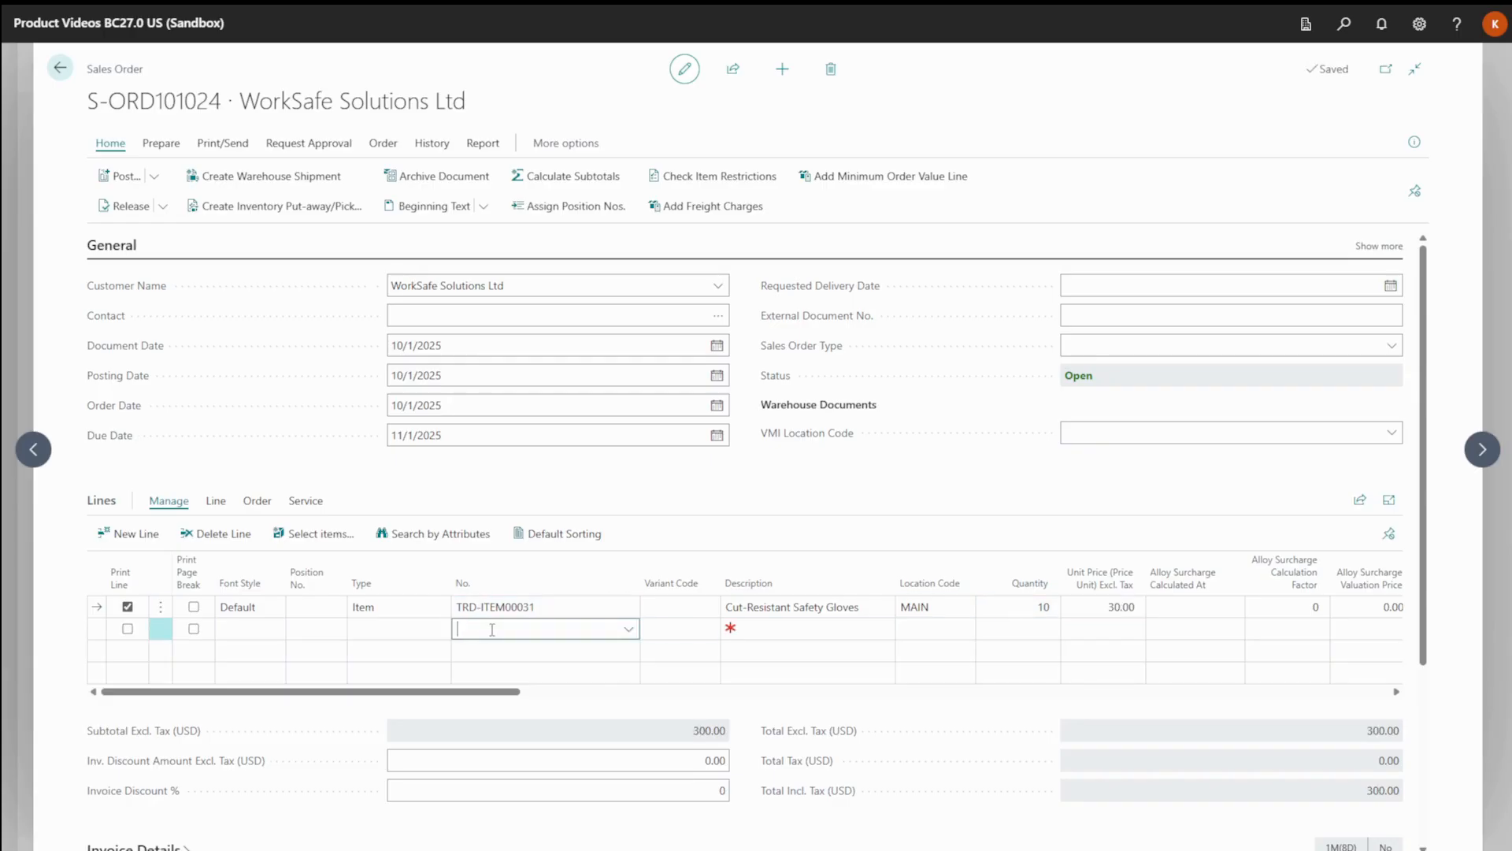
left_click(423, 630)
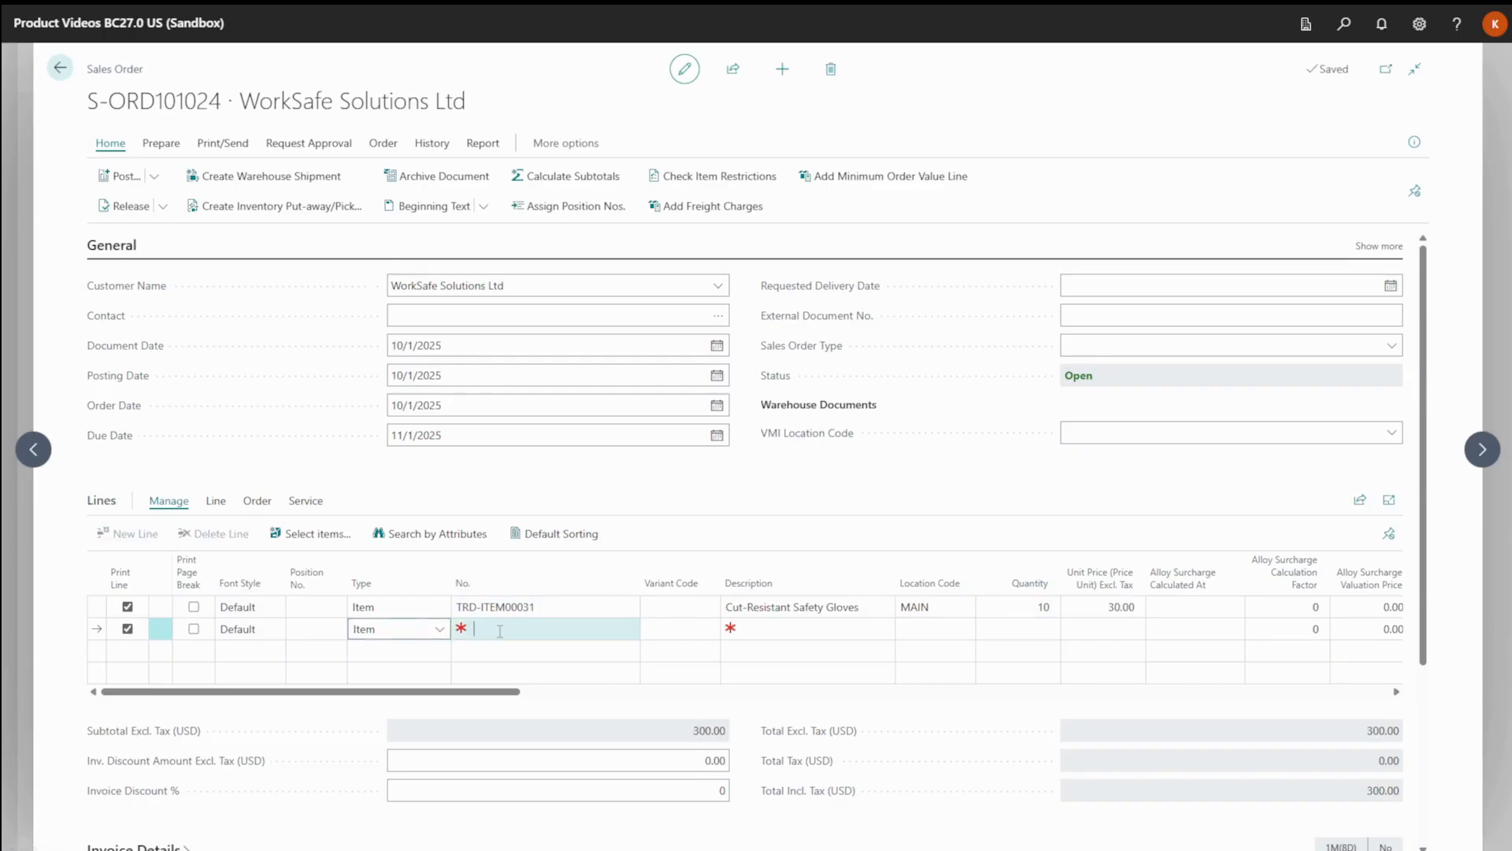
left_click(556, 630)
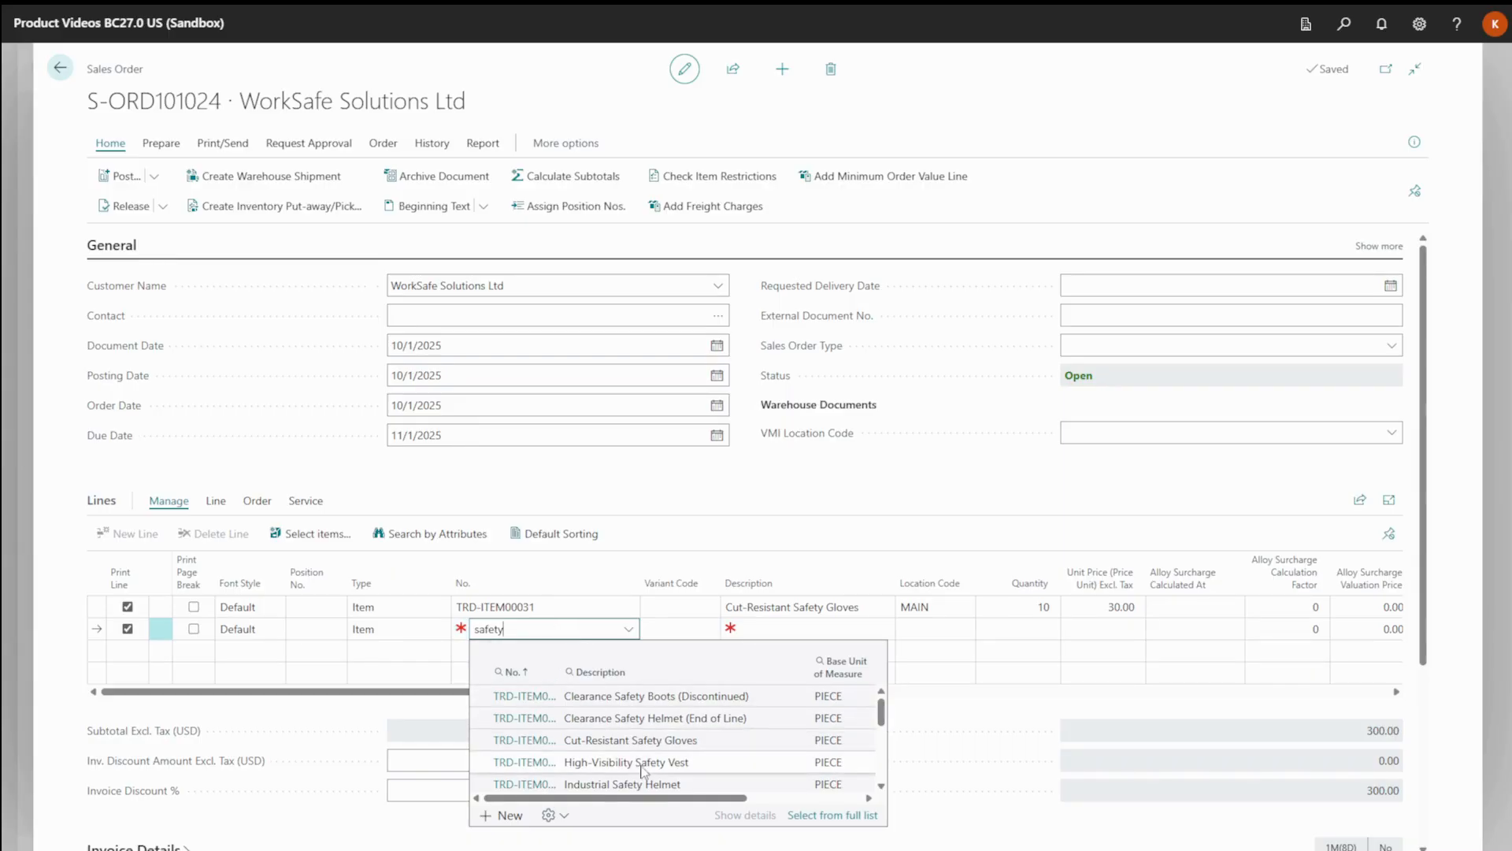
scroll(658, 787, "down", 1)
scroll(658, 787, "down", 3)
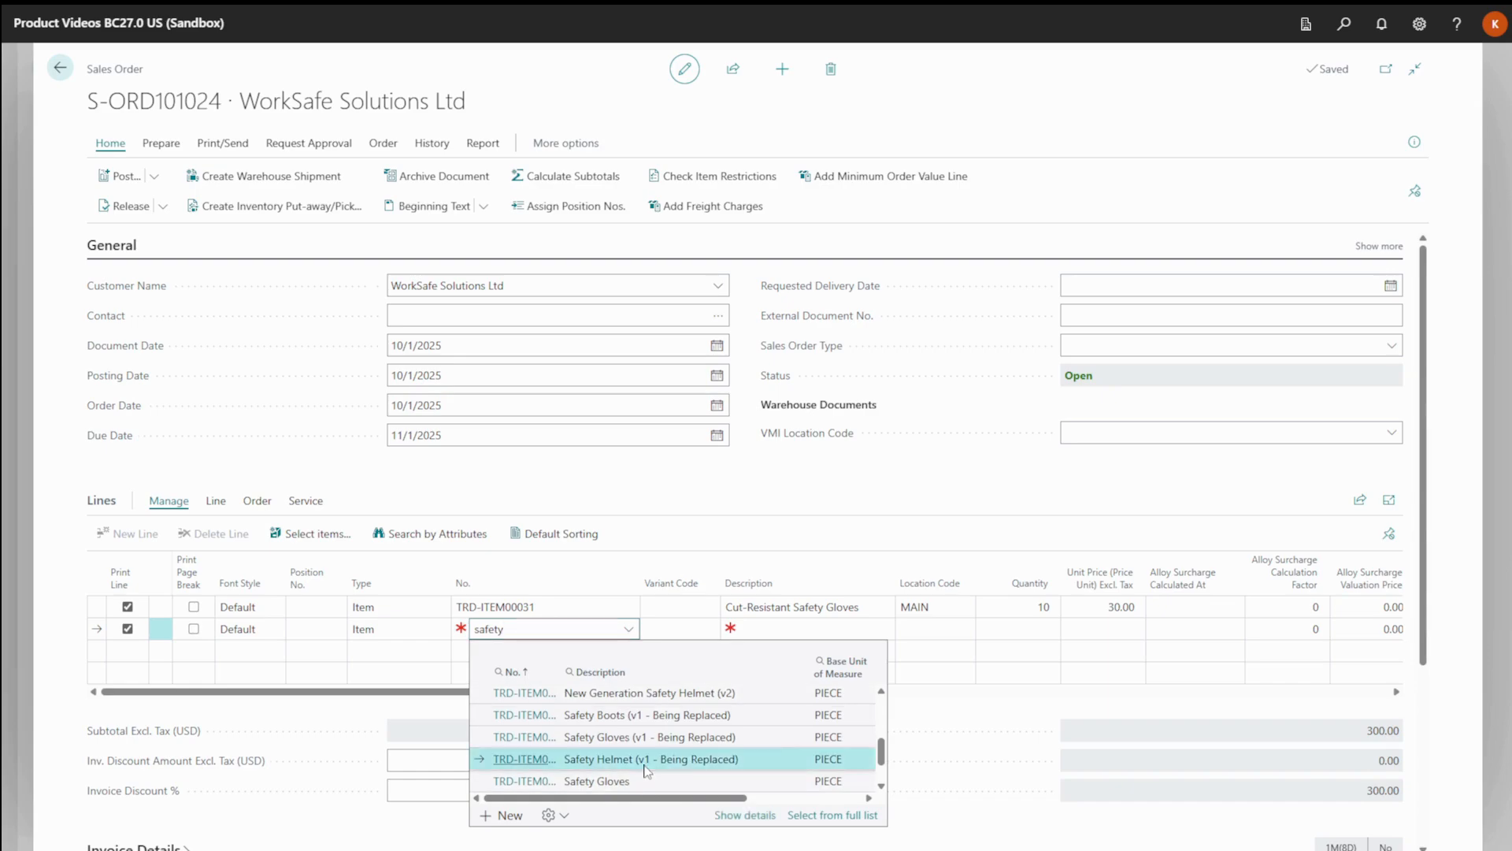
left_click(646, 760)
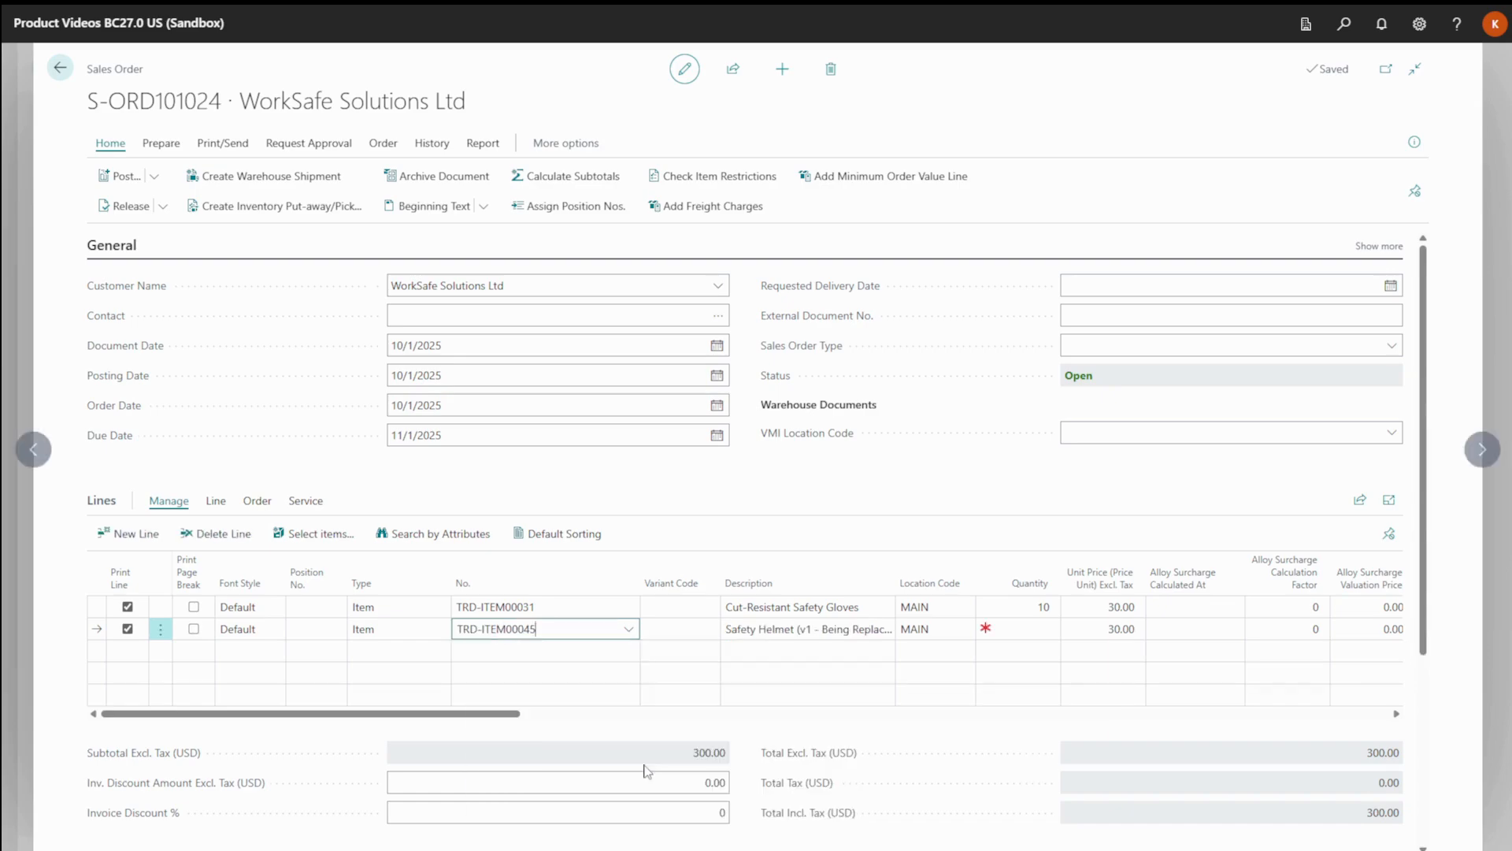
Enter a quantity of 4 for the v1 helmet line and accept the handling method Use Qty. Available and Replacements.
left_click(1021, 630)
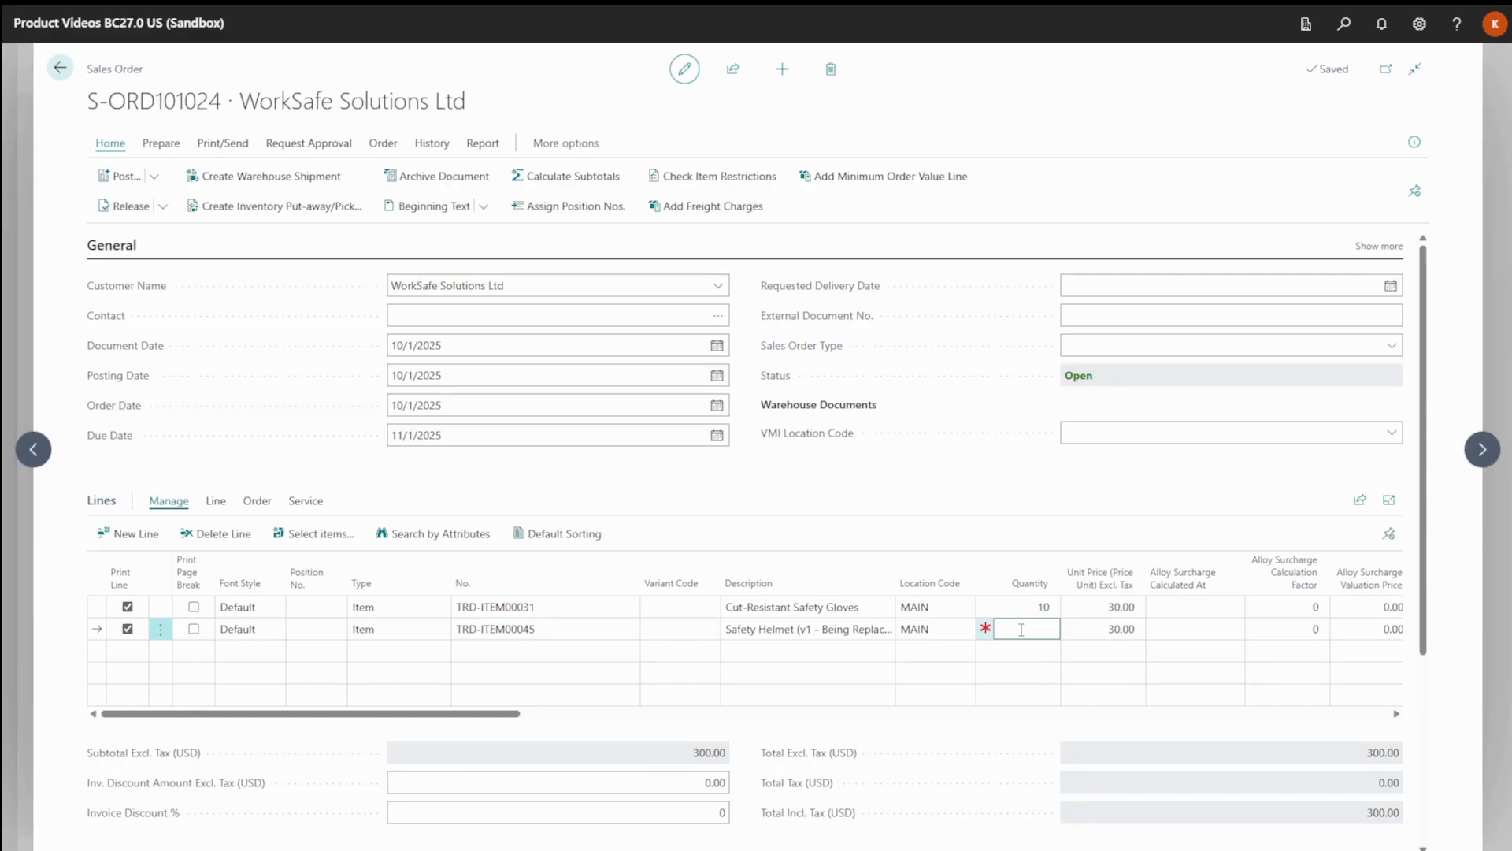
key("Tab")
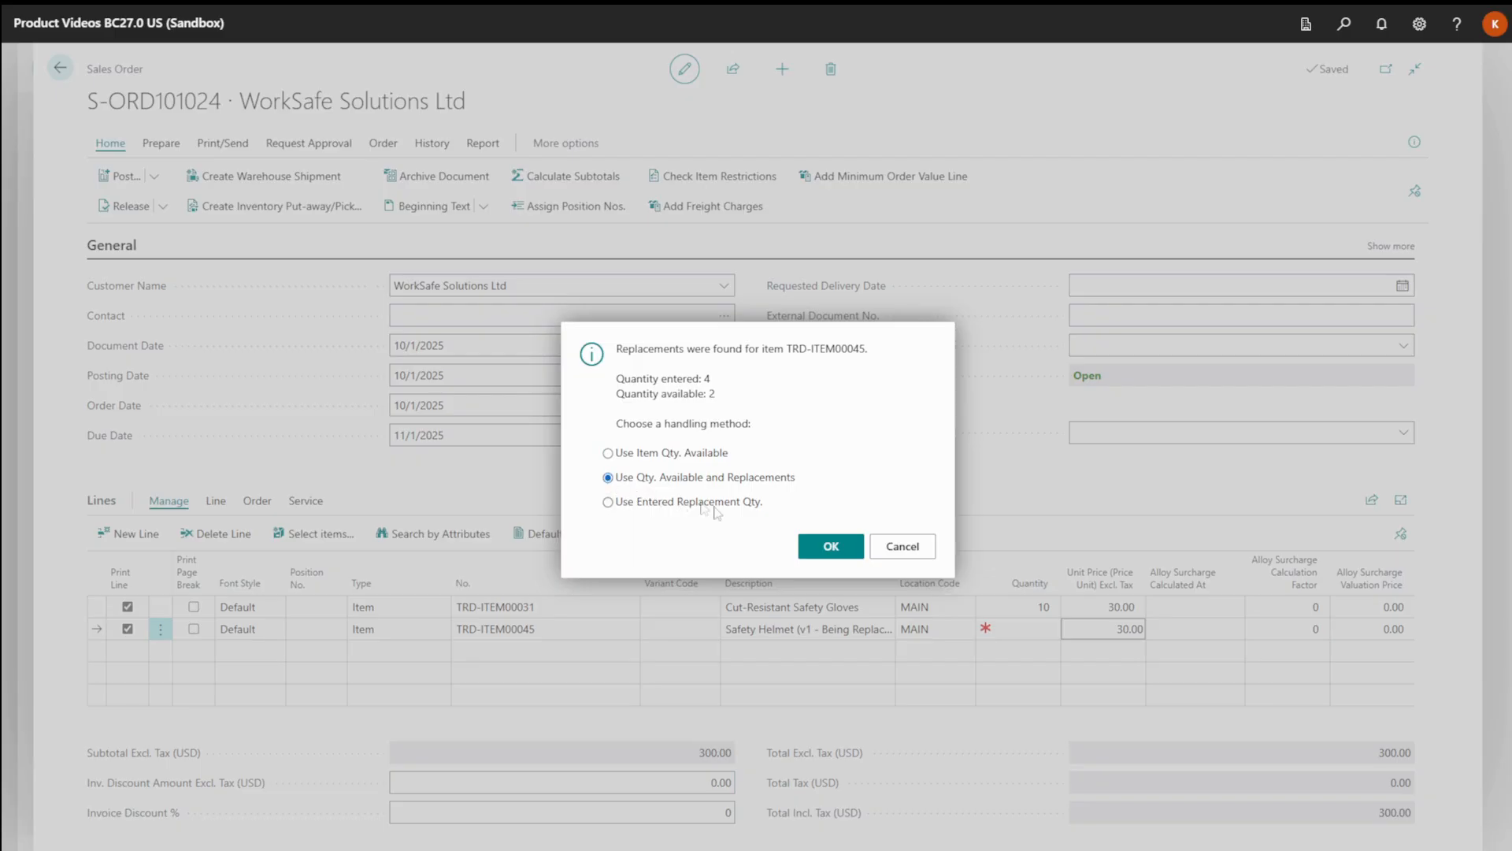
left_click(830, 549)
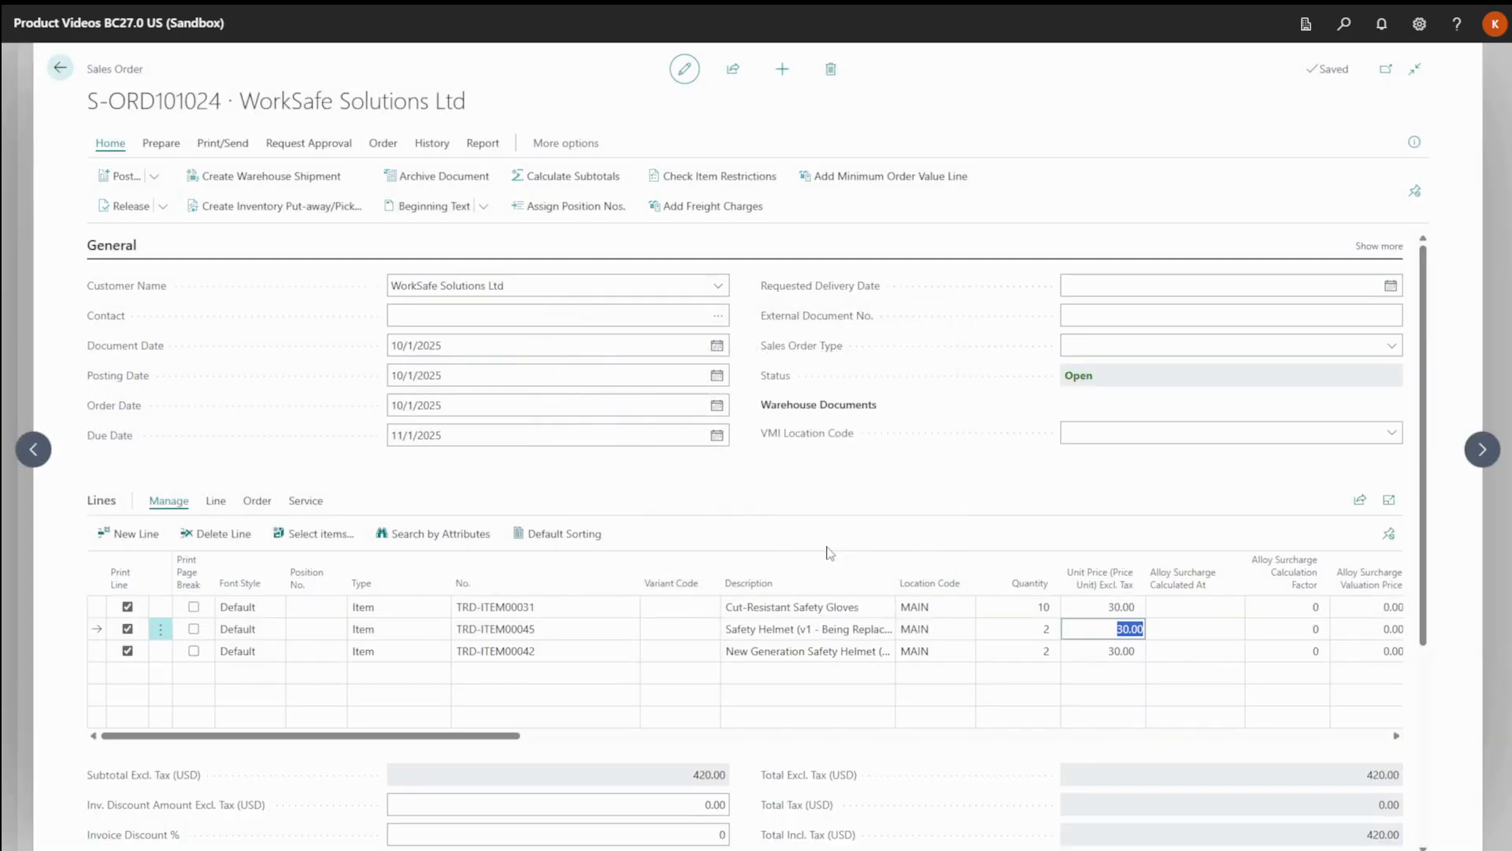
Add another item line for Safety Boots (v1 - Being Replaced), searching the items for "Safety boo".
left_click(478, 671)
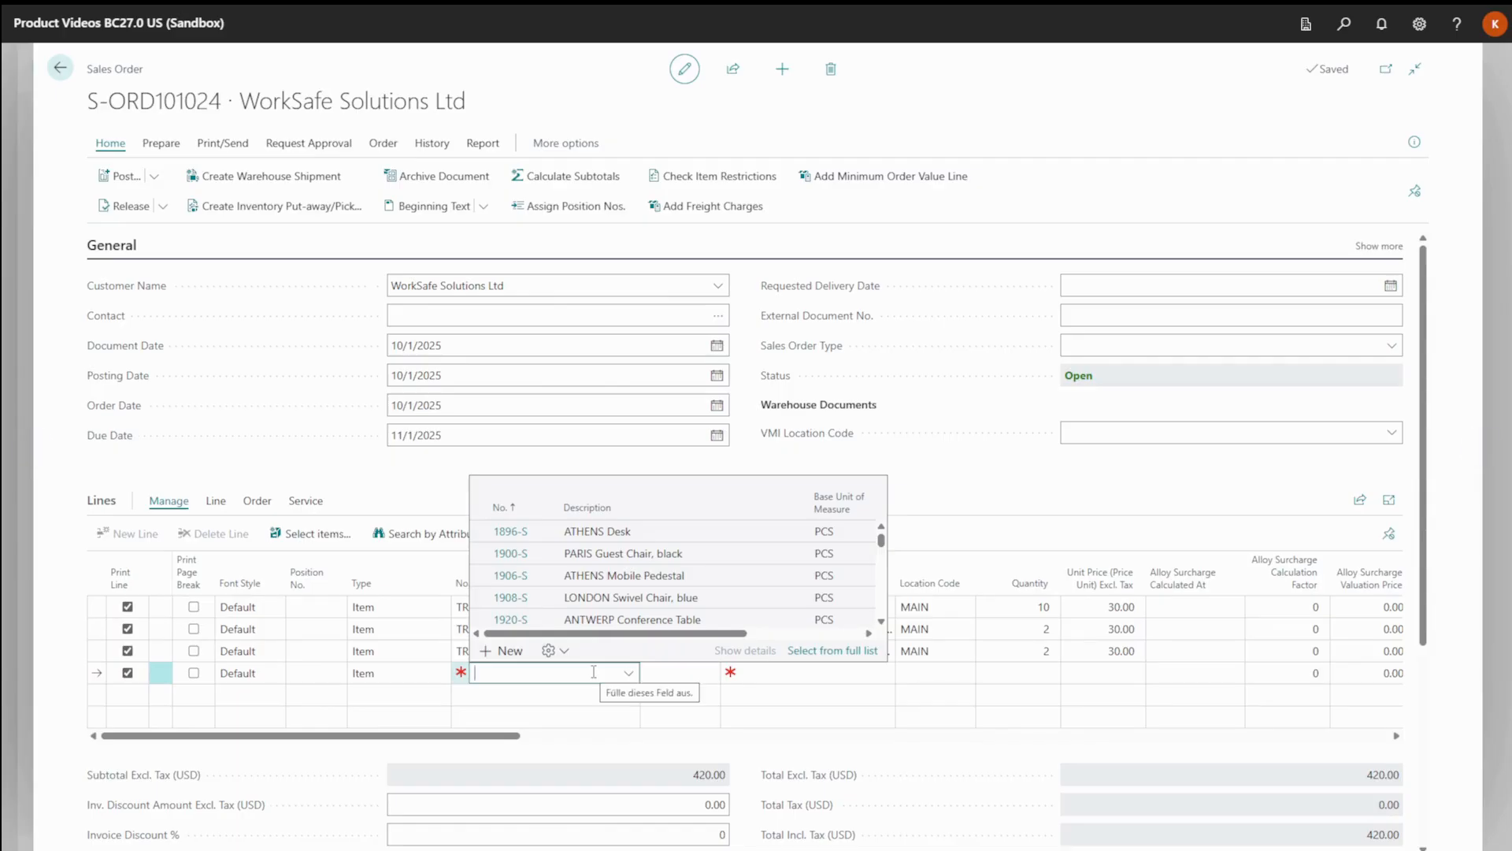
type("Safety boo")
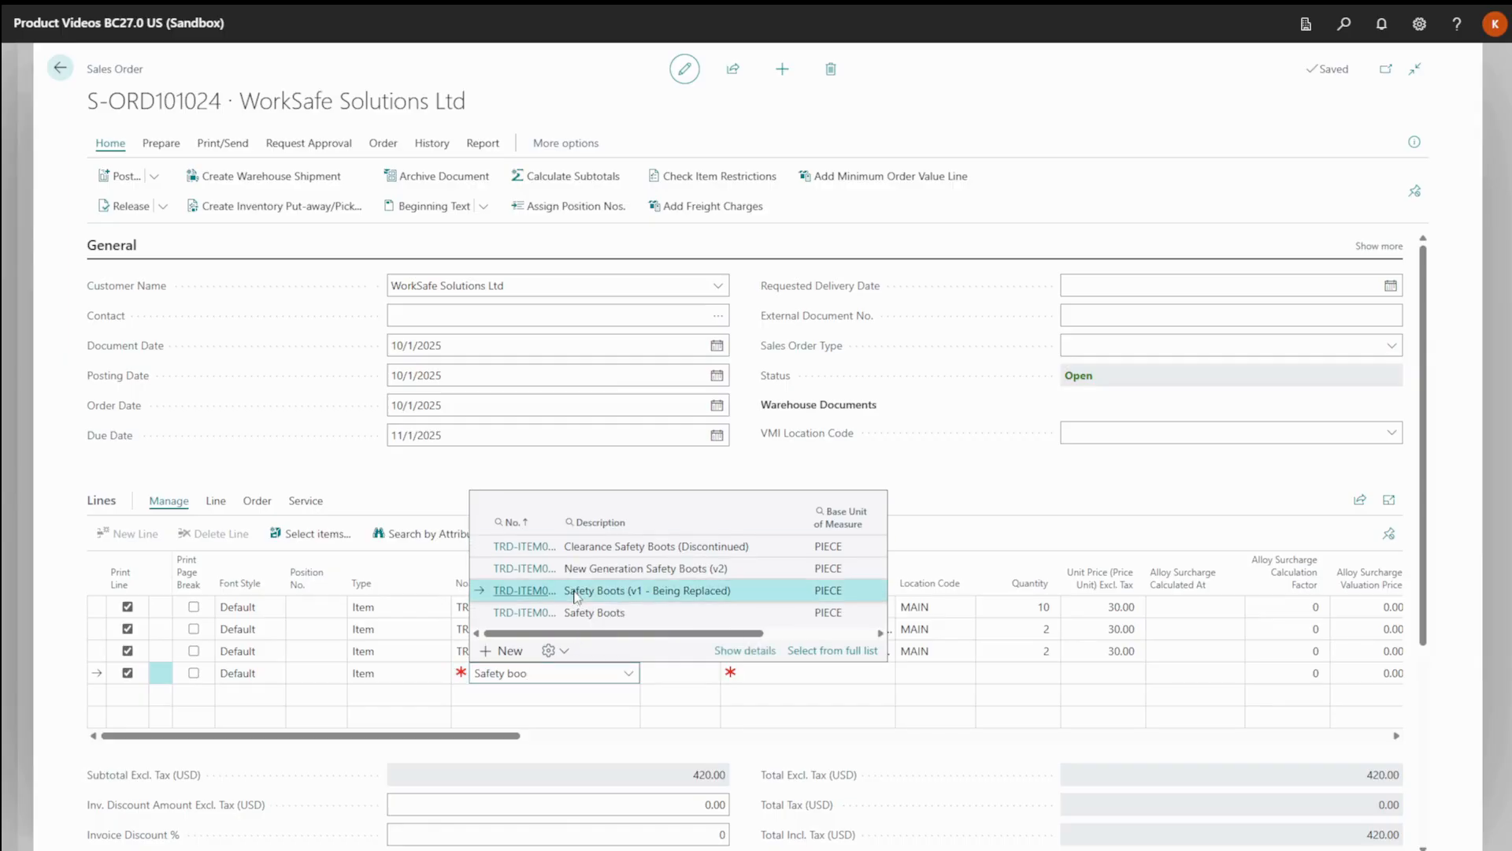
left_click(573, 591)
left_click(573, 590)
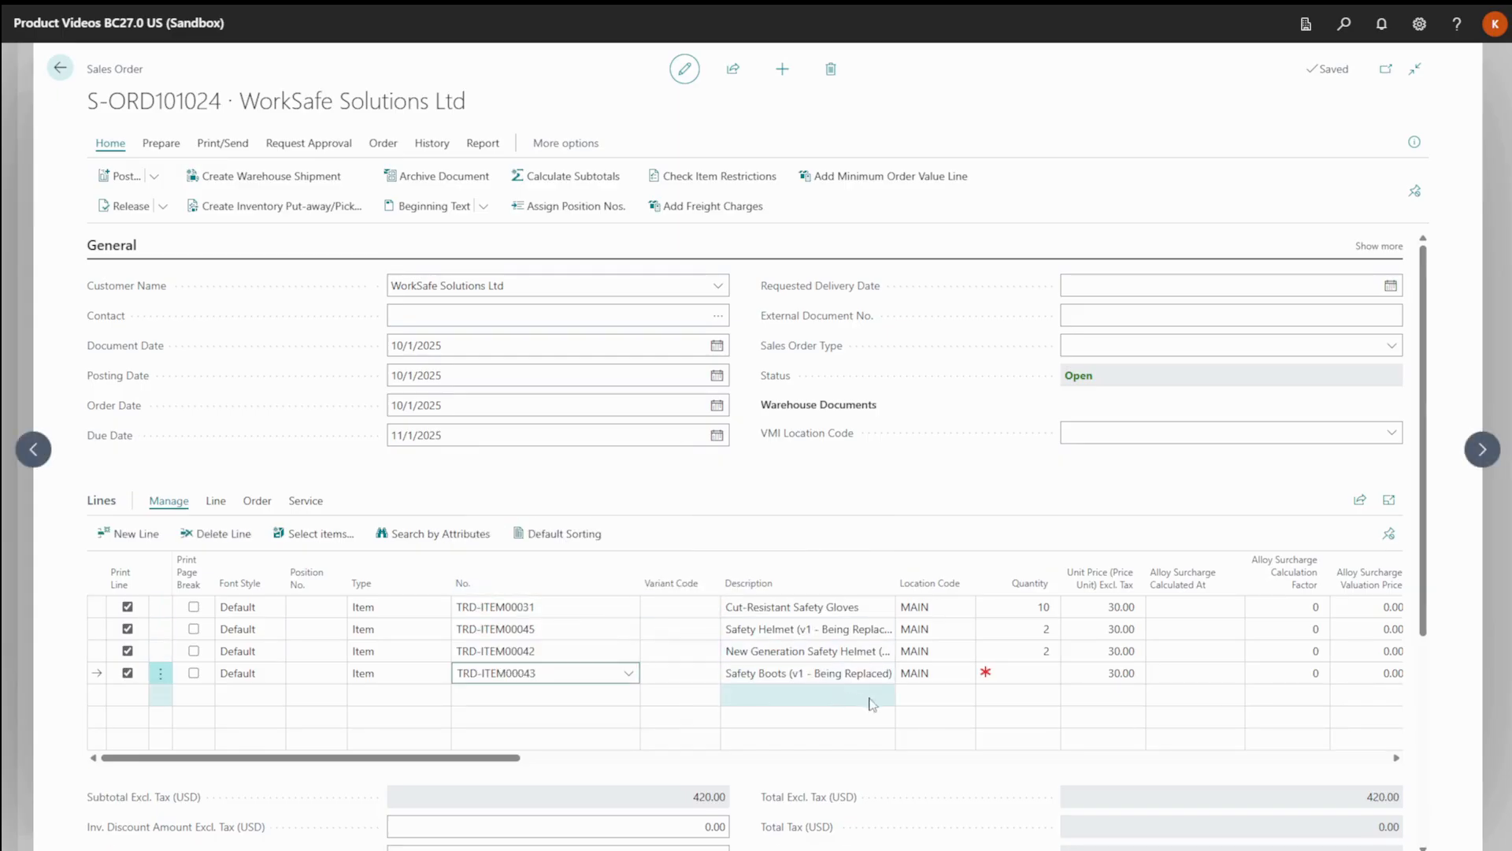
Set the boots line to variant Size S with quantity 2, and apply the handling method Use Entered Replacement Qty.
left_click(706, 674)
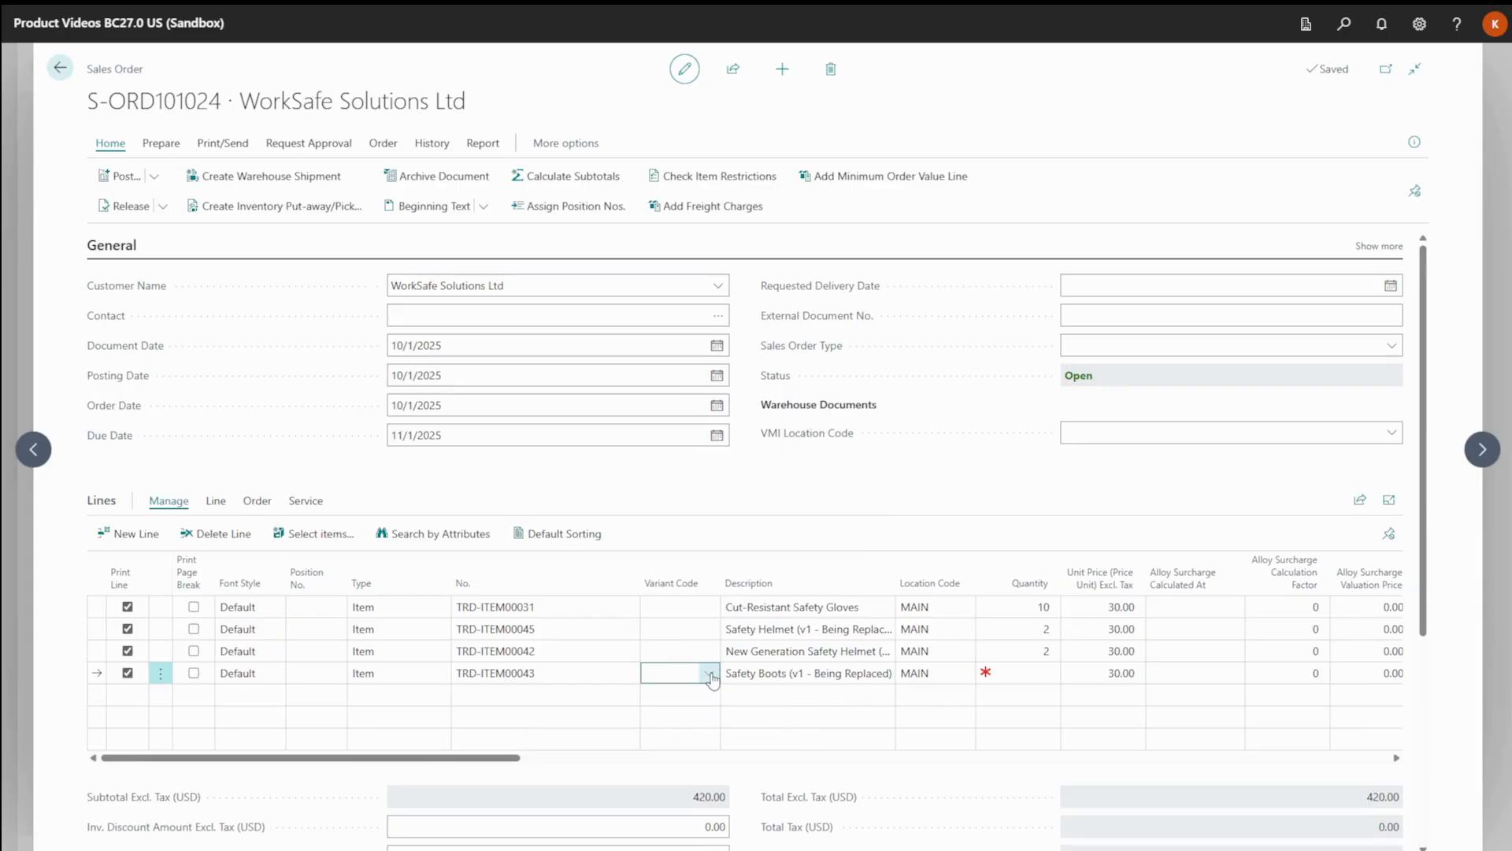
left_click(712, 679)
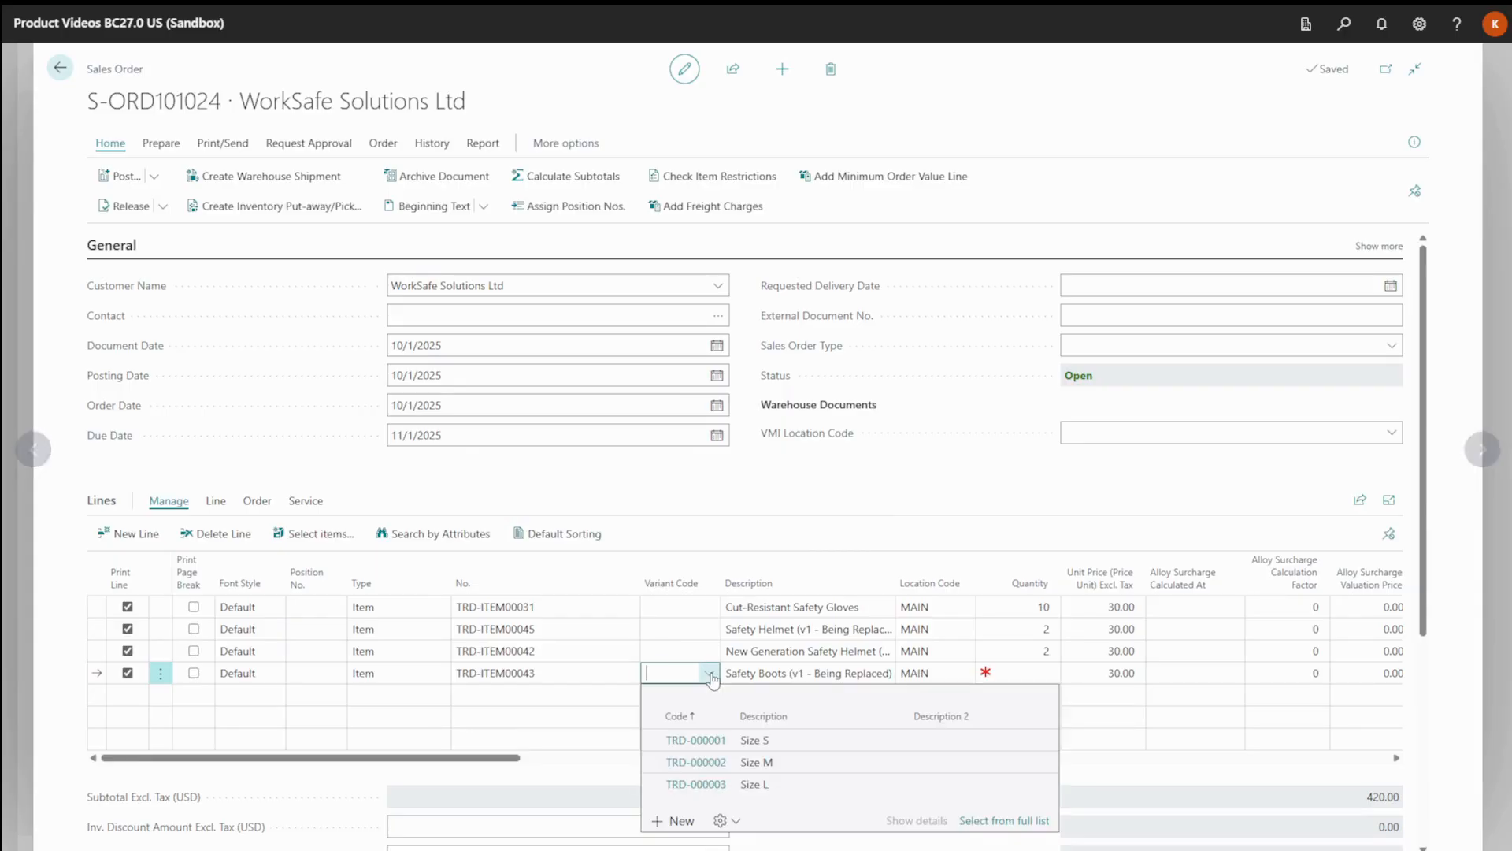
left_click(755, 743)
left_click(1022, 674)
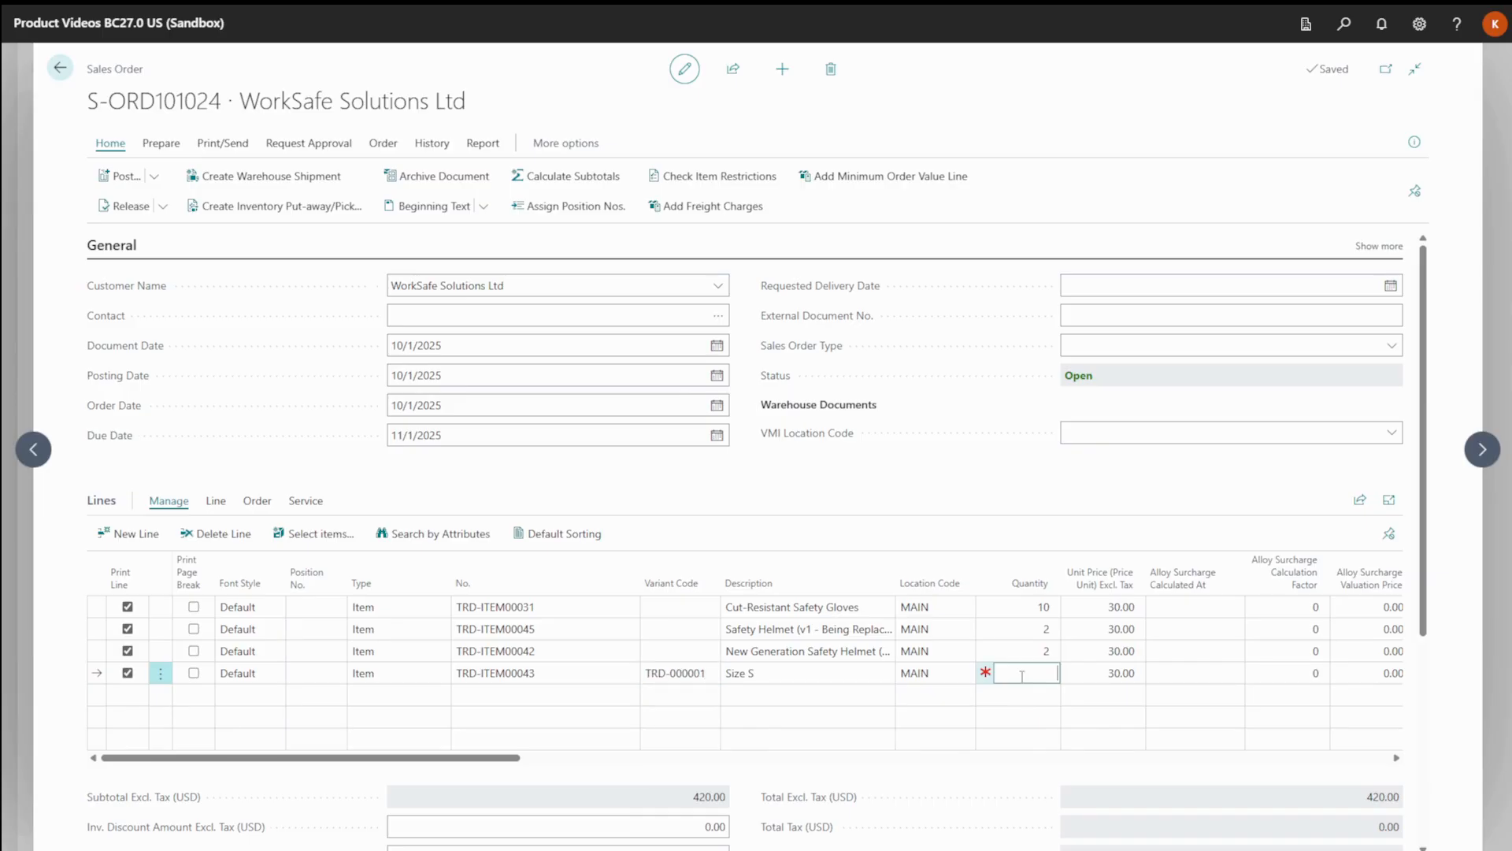
key("Tab")
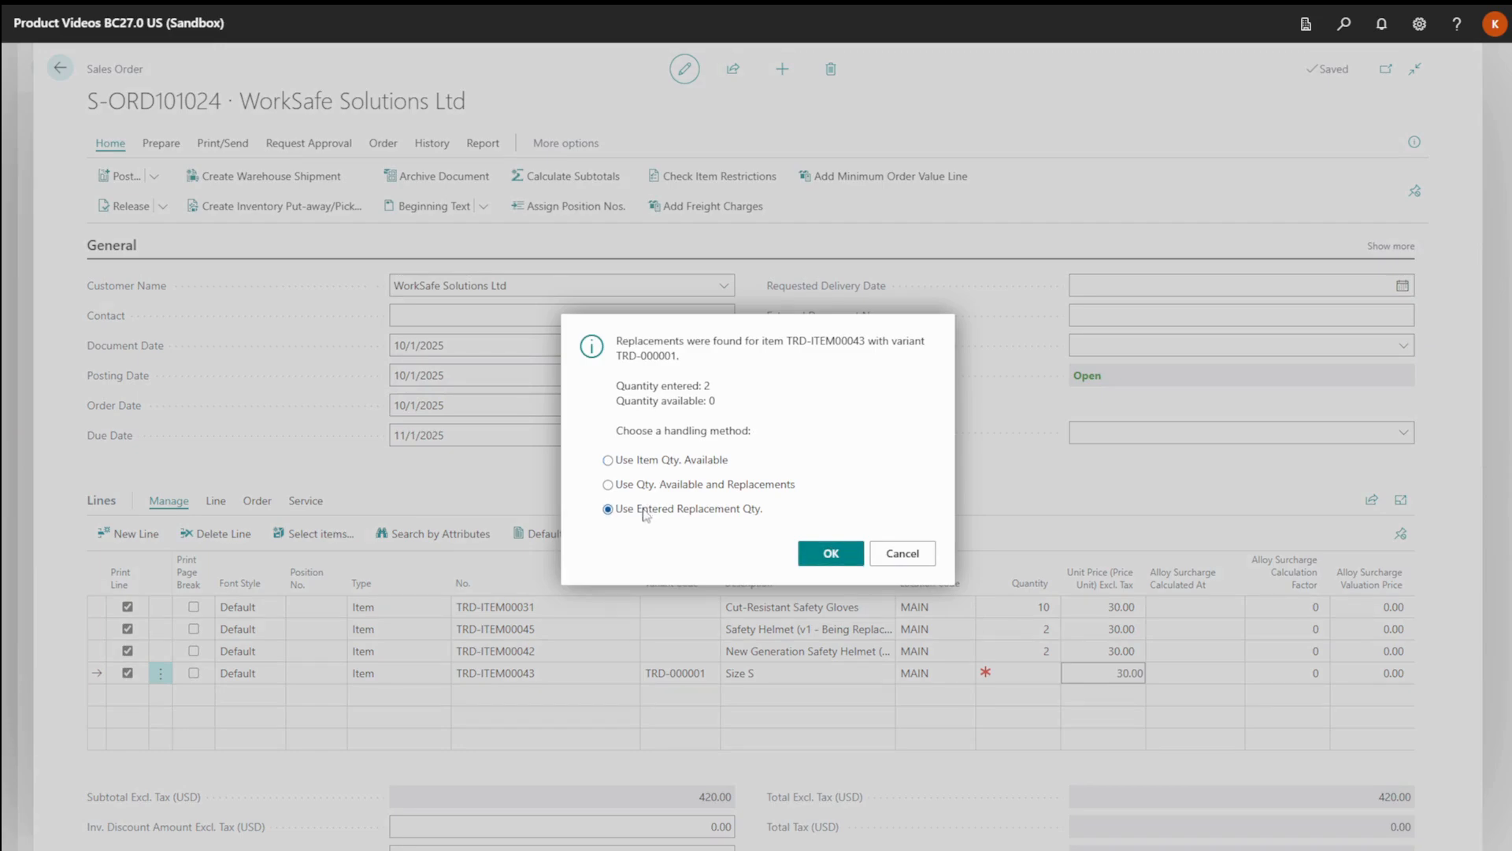
left_click(825, 557)
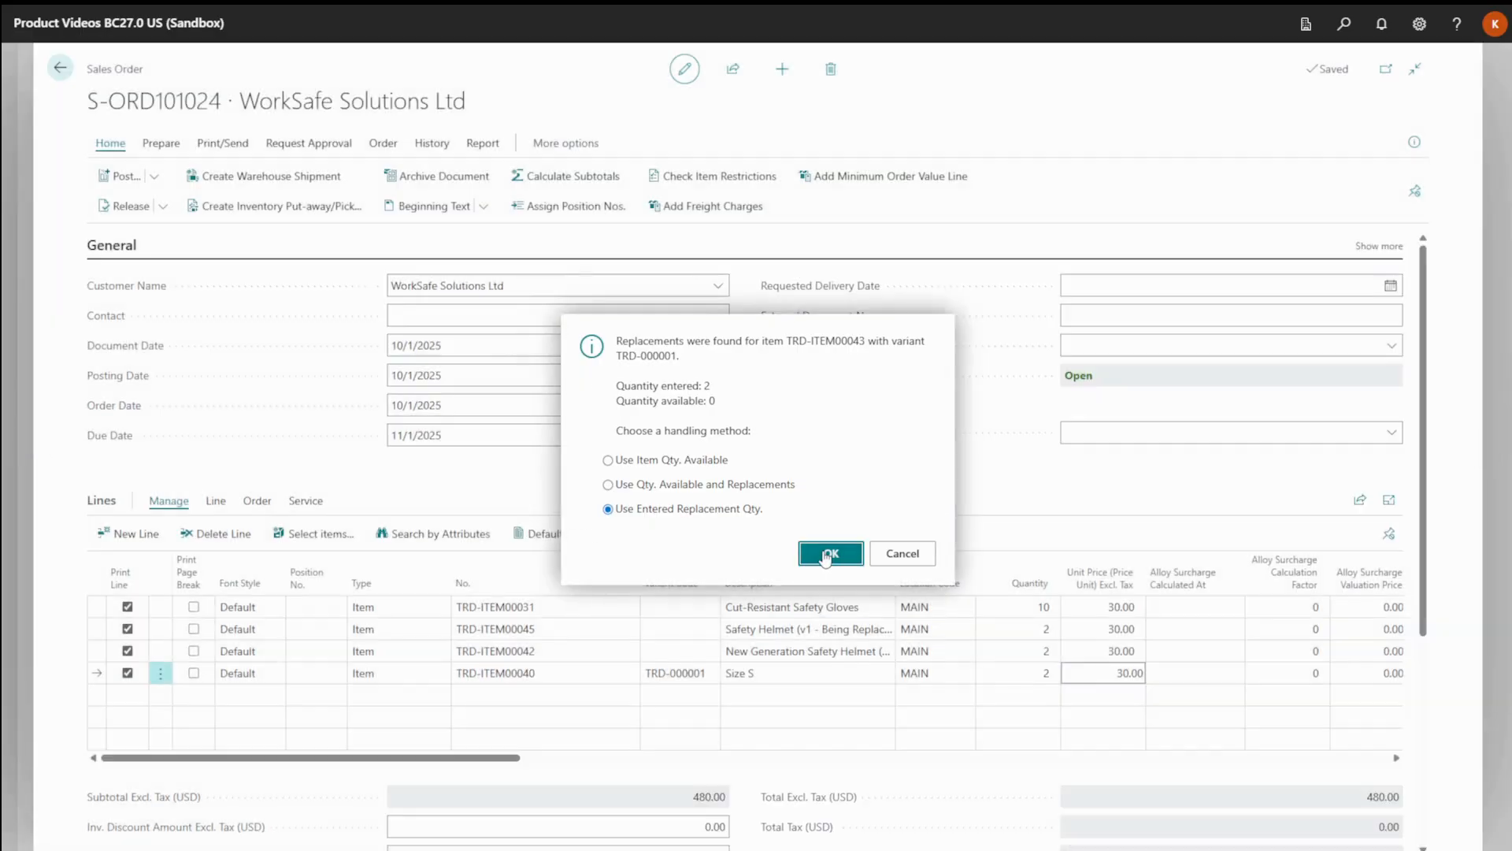